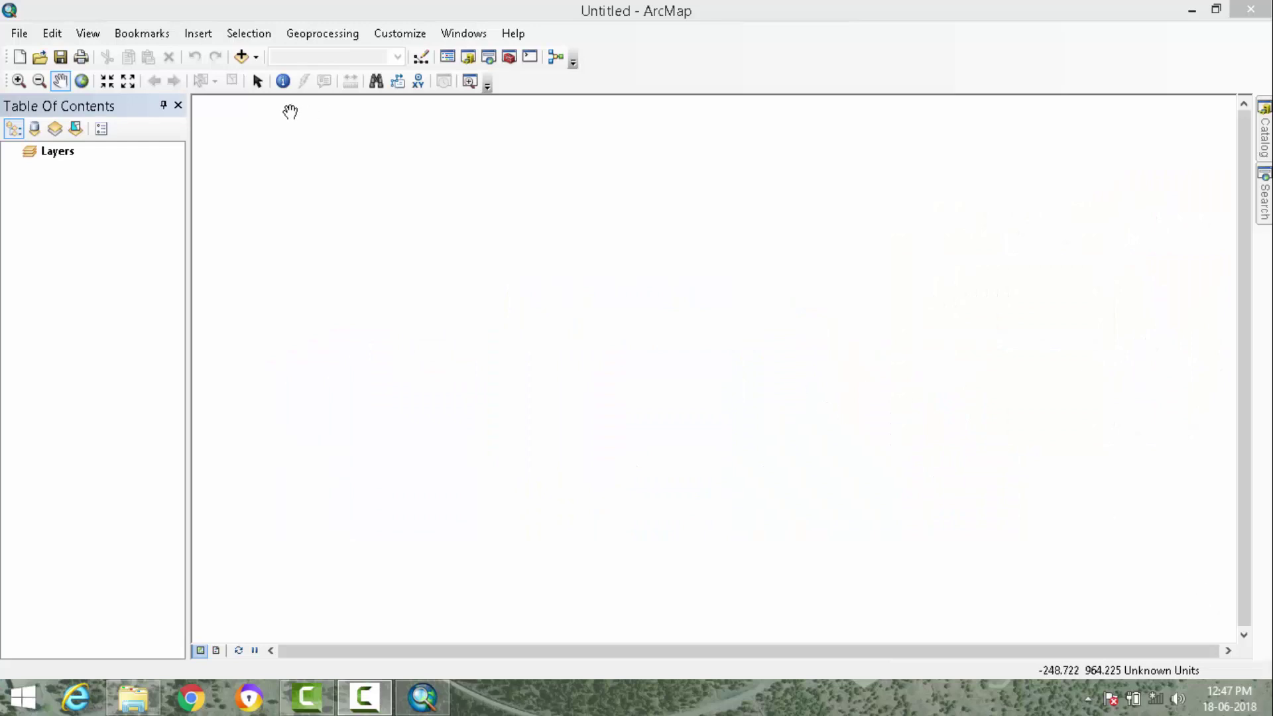
- Create a new WMS server connection from the pasted india-wris river service URL
click(242, 58)
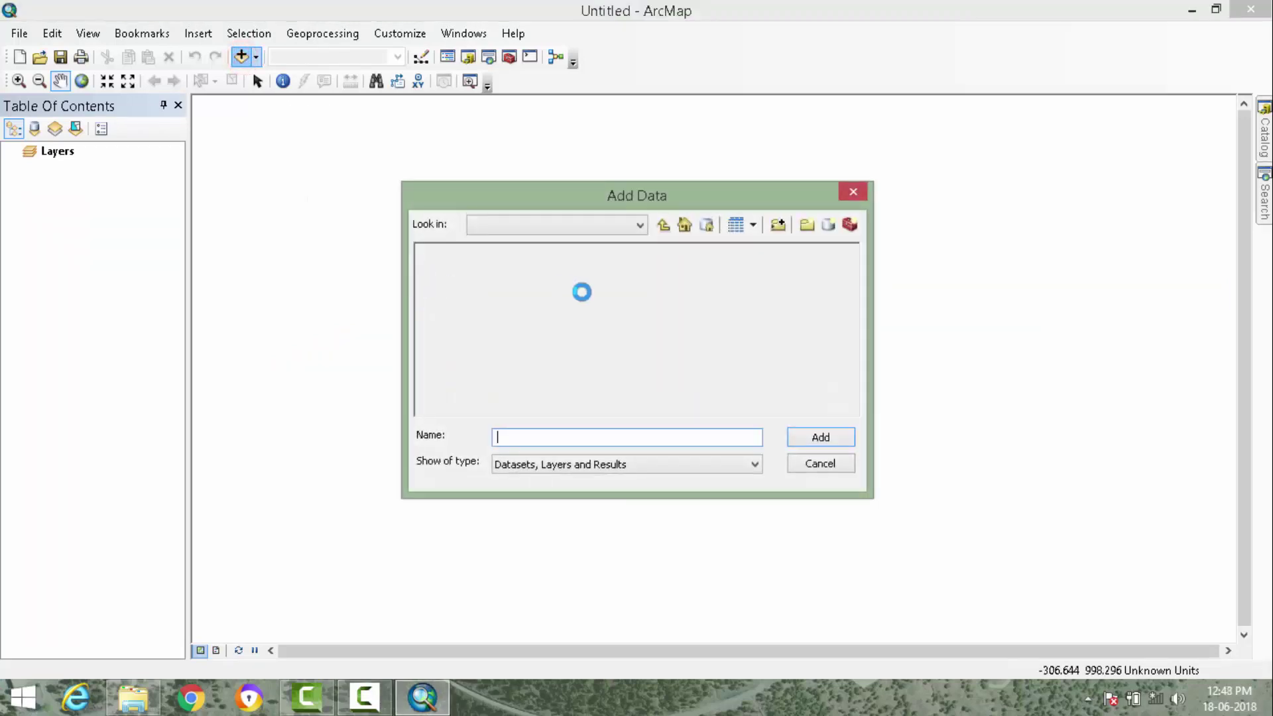
click(605, 226)
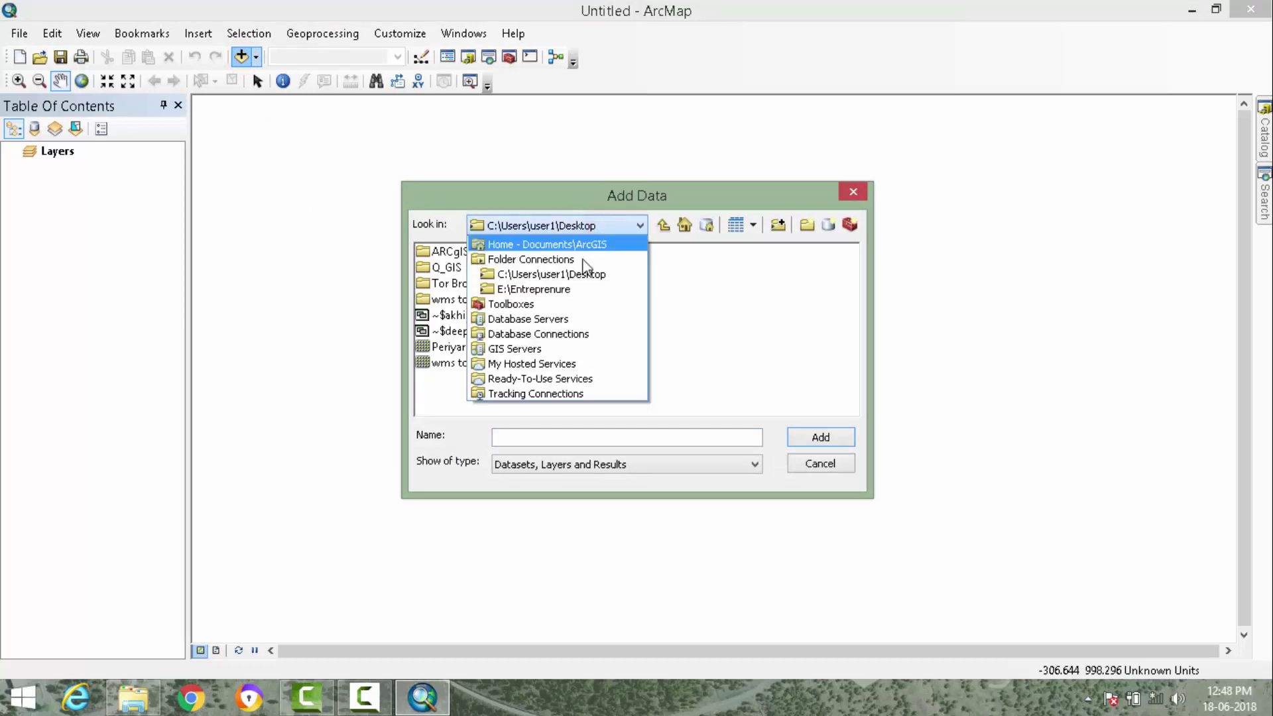
click(612, 346)
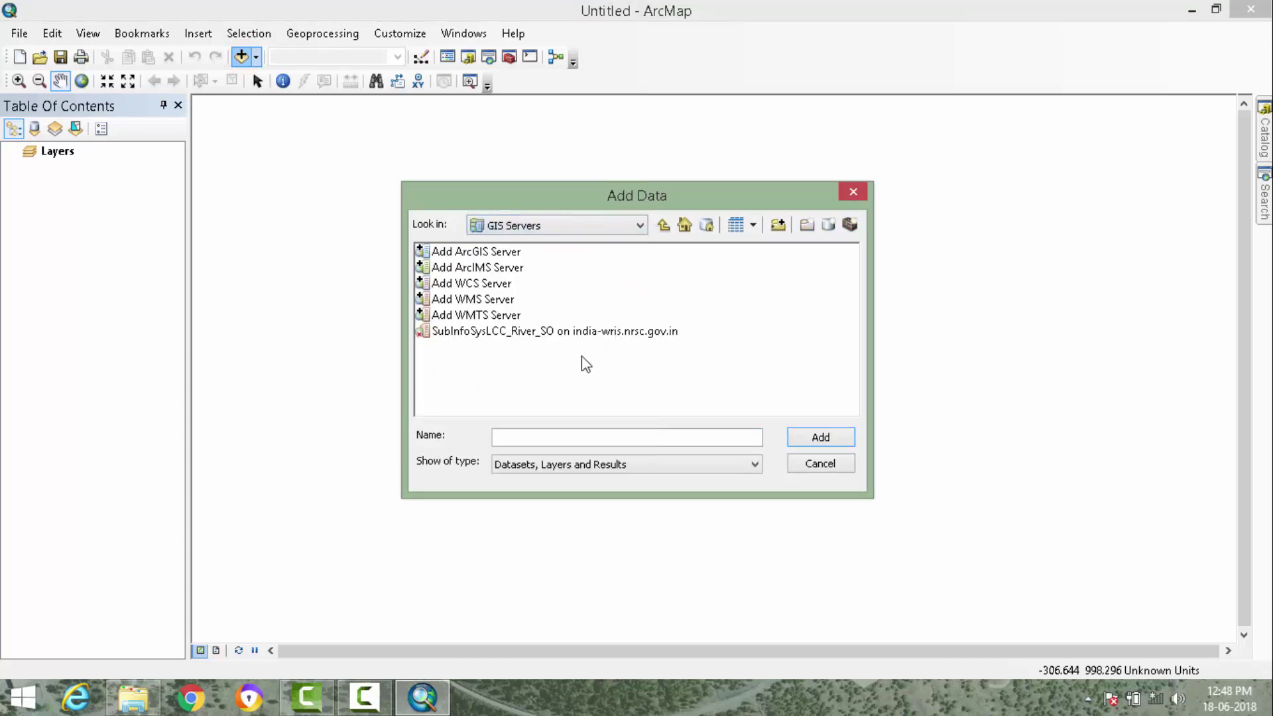
click(487, 300)
click(818, 441)
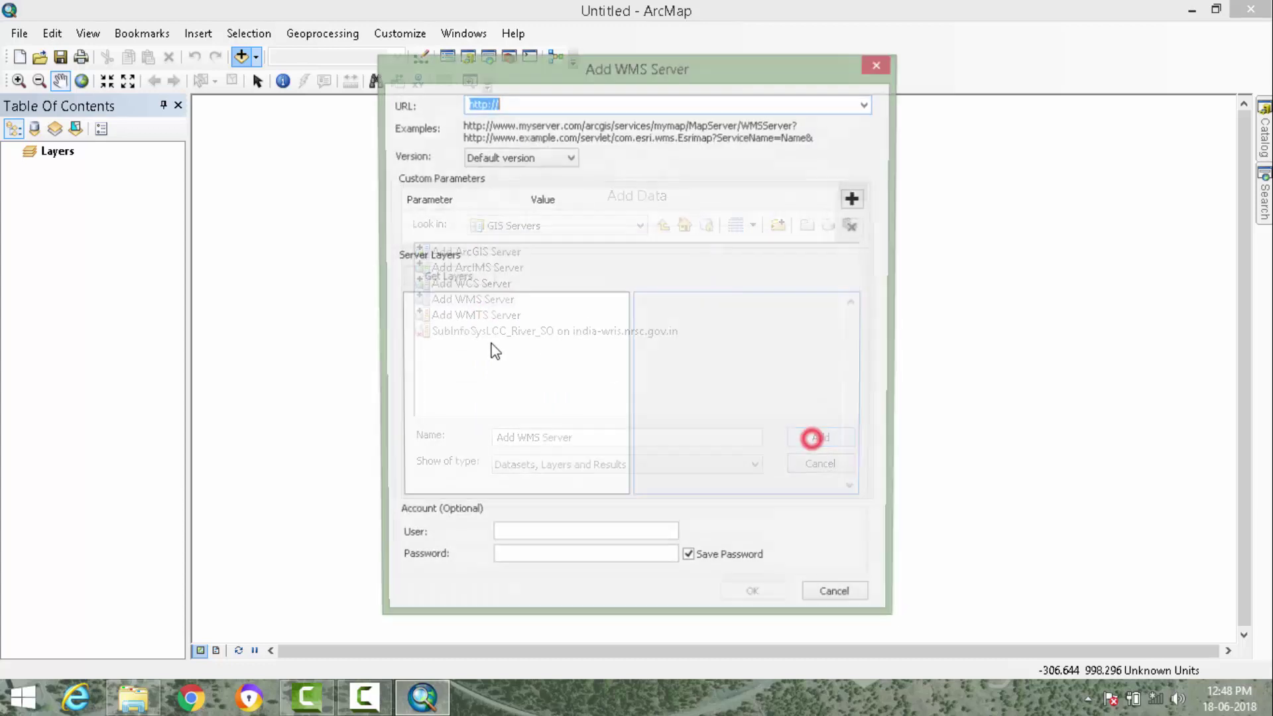
right_click(510, 104)
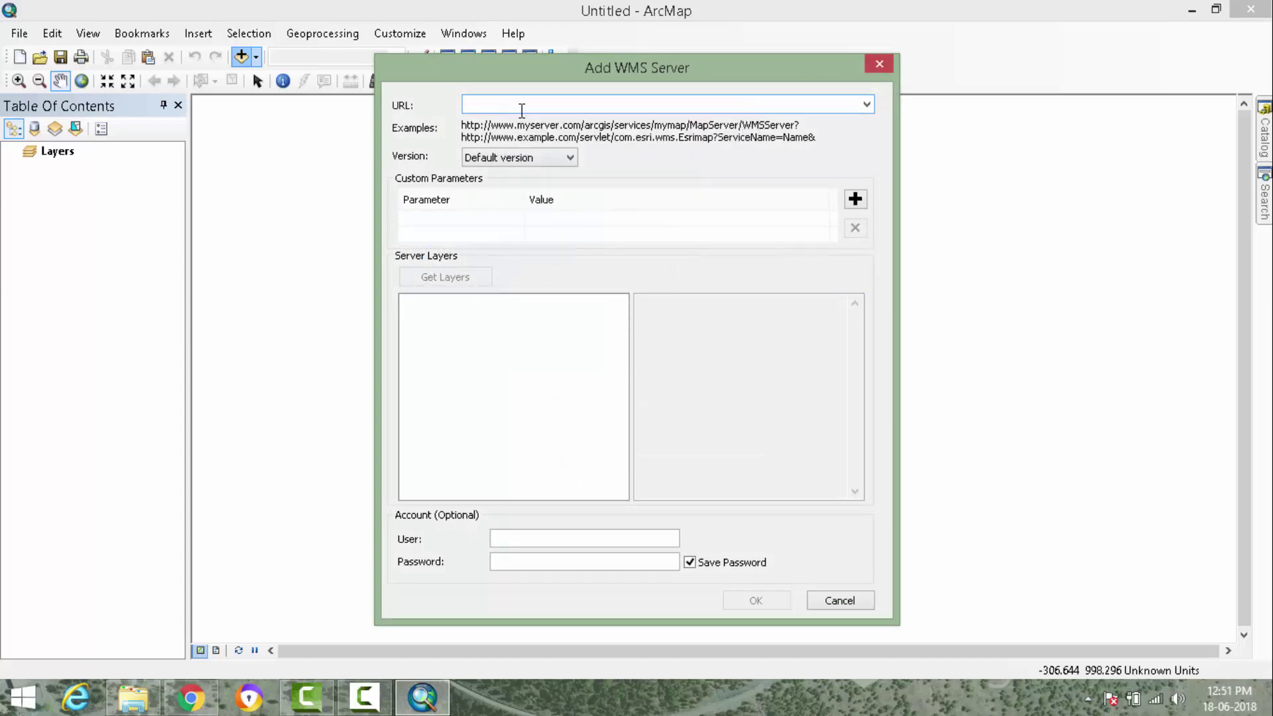
key(ctrl+v)
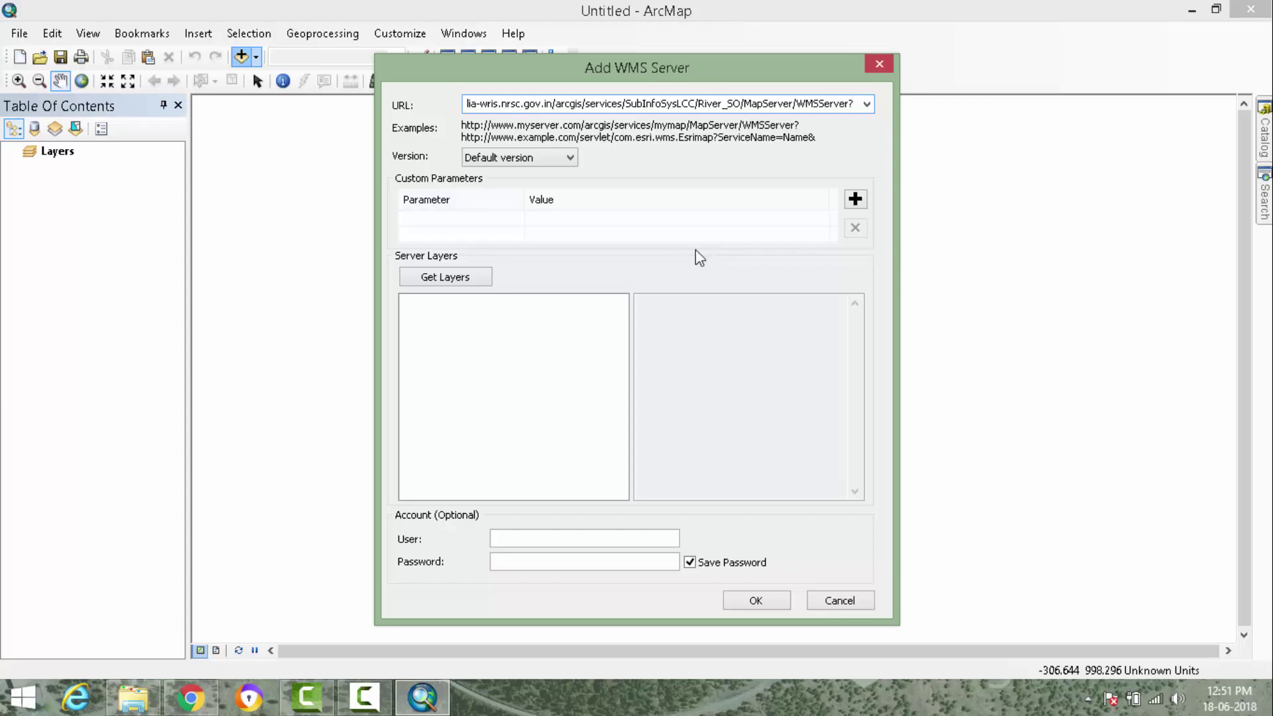
click(421, 281)
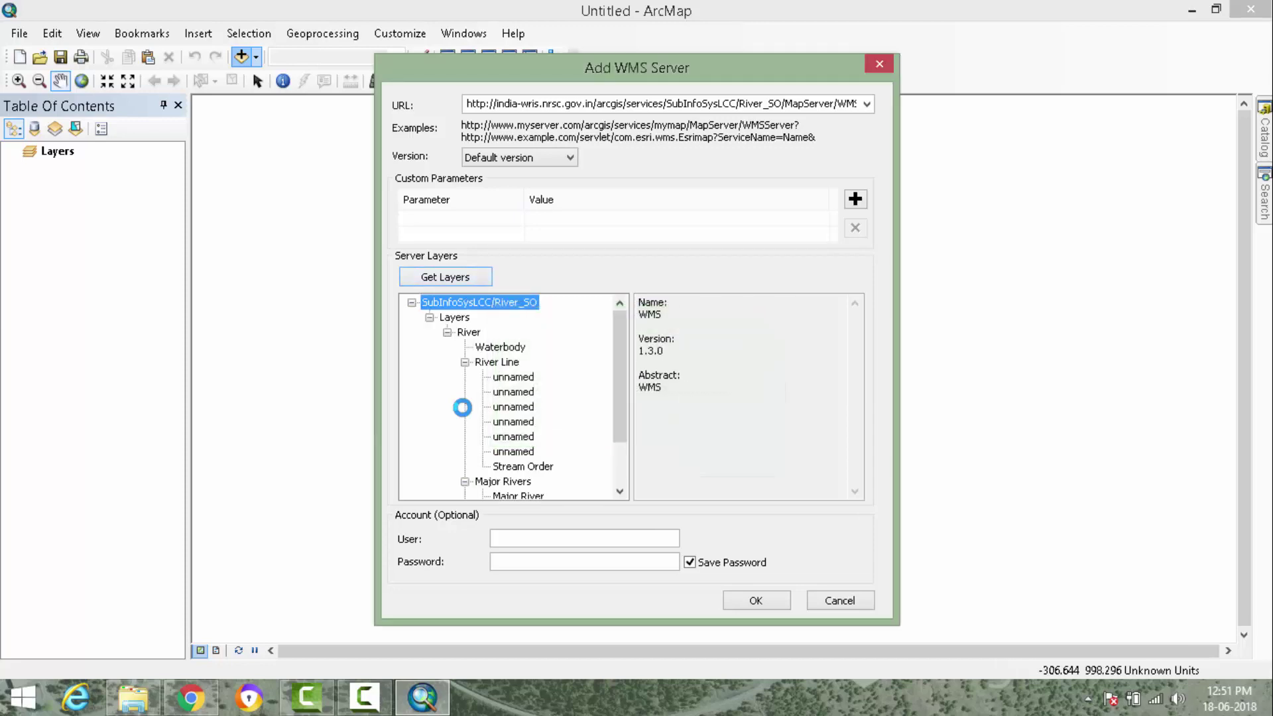
click(761, 602)
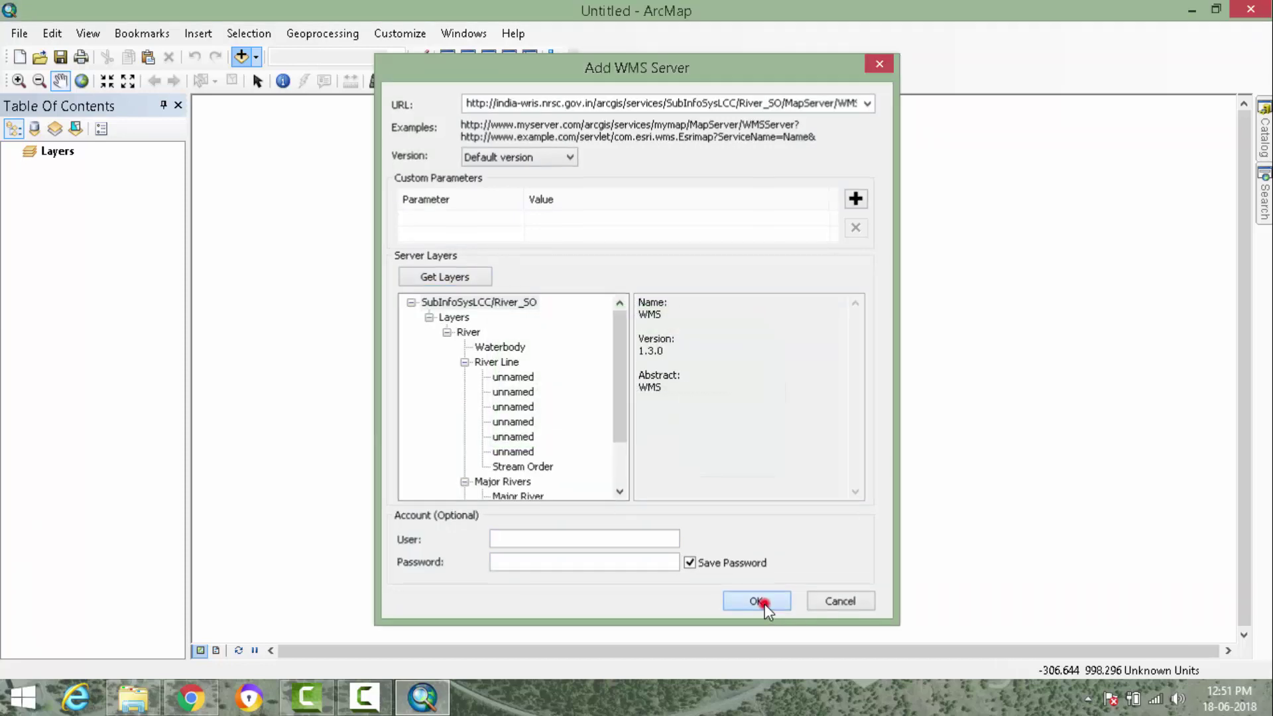
- Open the SubInfoSysLCC_River_SO connection and select the SubInfoSysLCC/River_SO service
click(455, 347)
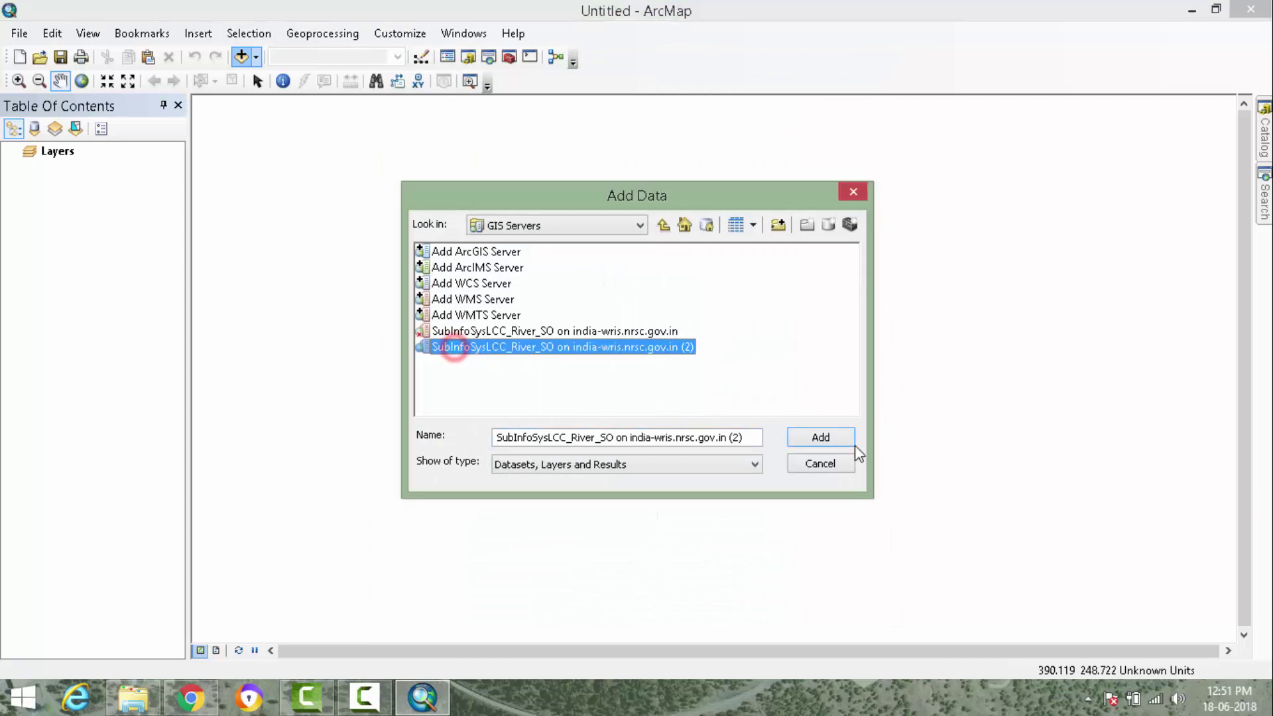
click(818, 441)
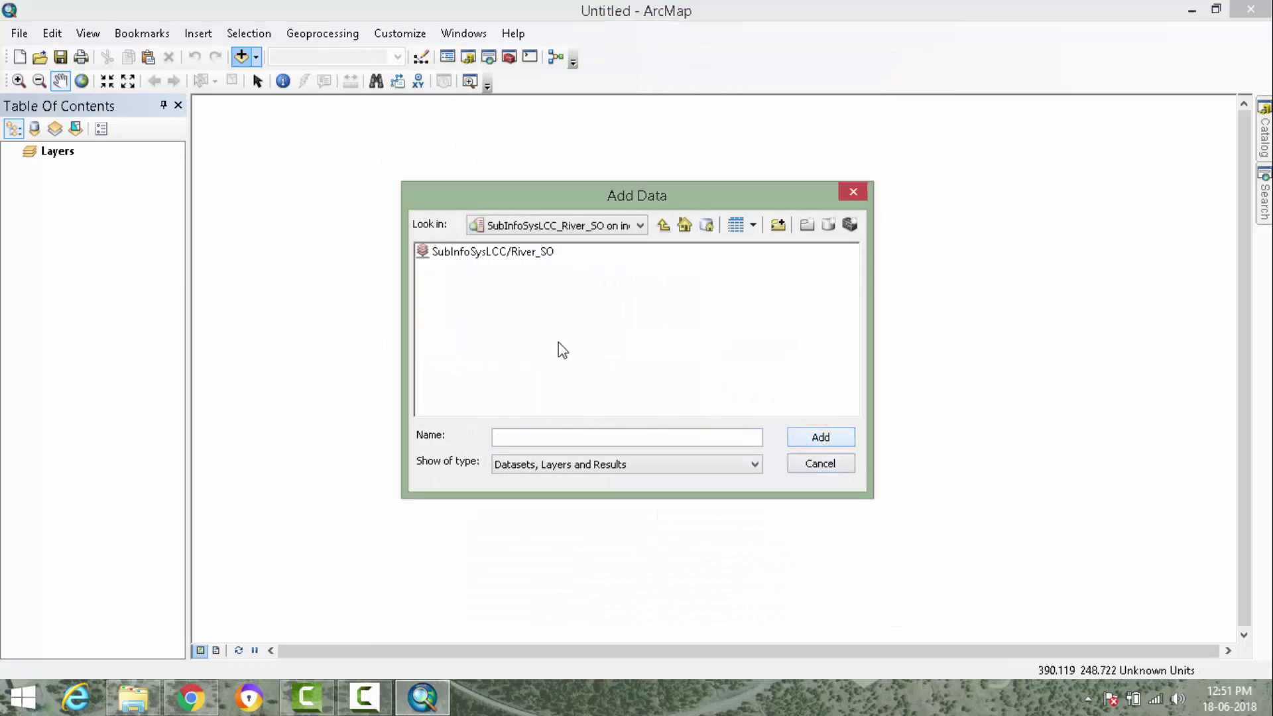
click(479, 256)
- Add River_SO to the map, hide it, and add the gnd grid shapefile
click(819, 437)
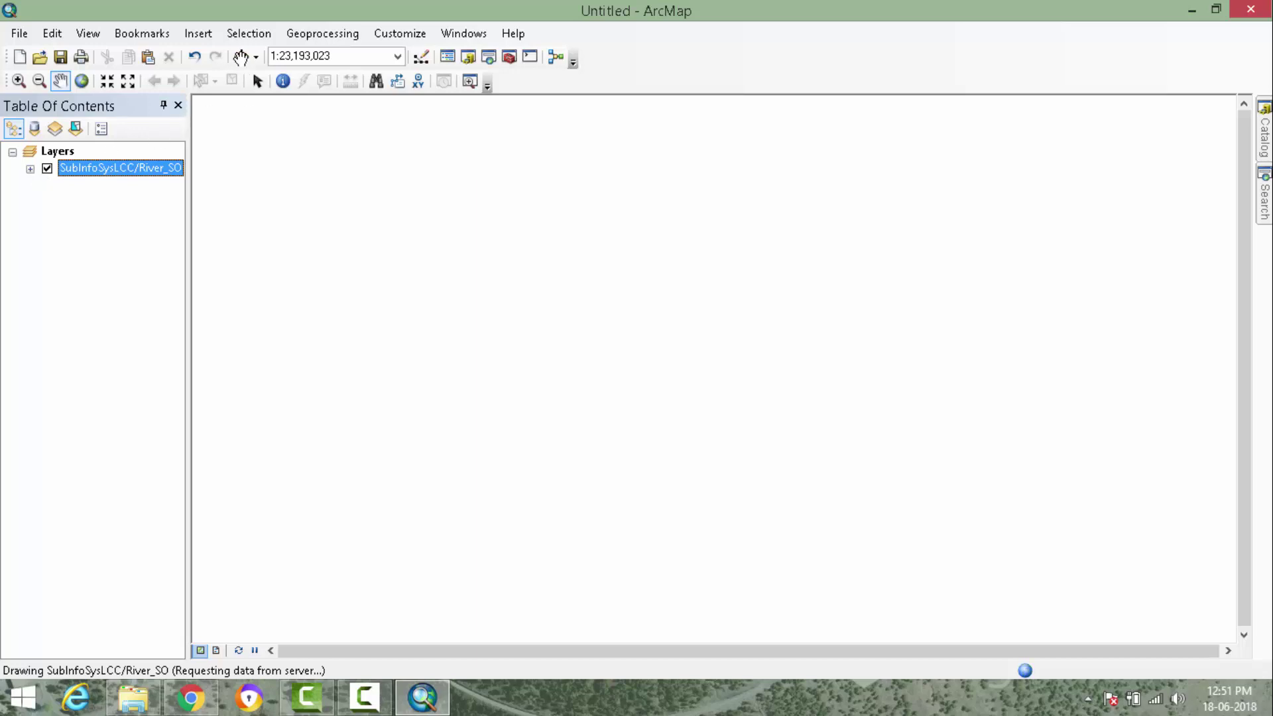
click(47, 170)
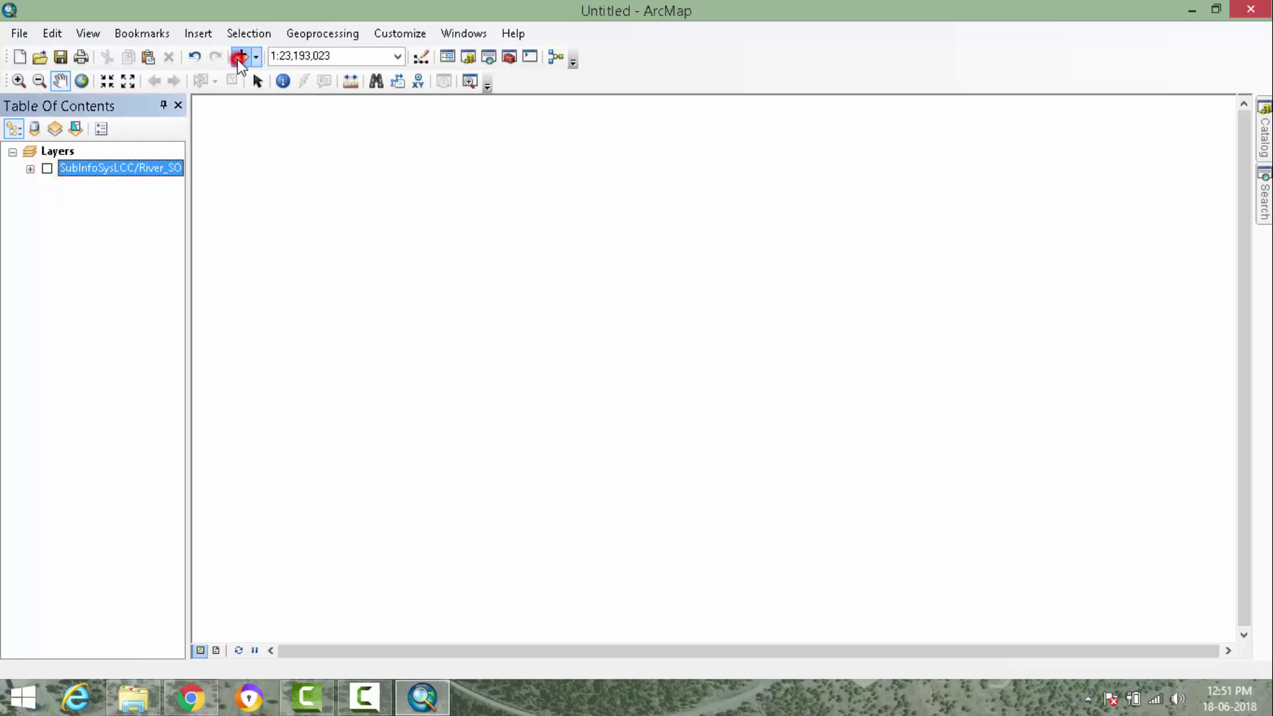
click(240, 56)
click(641, 225)
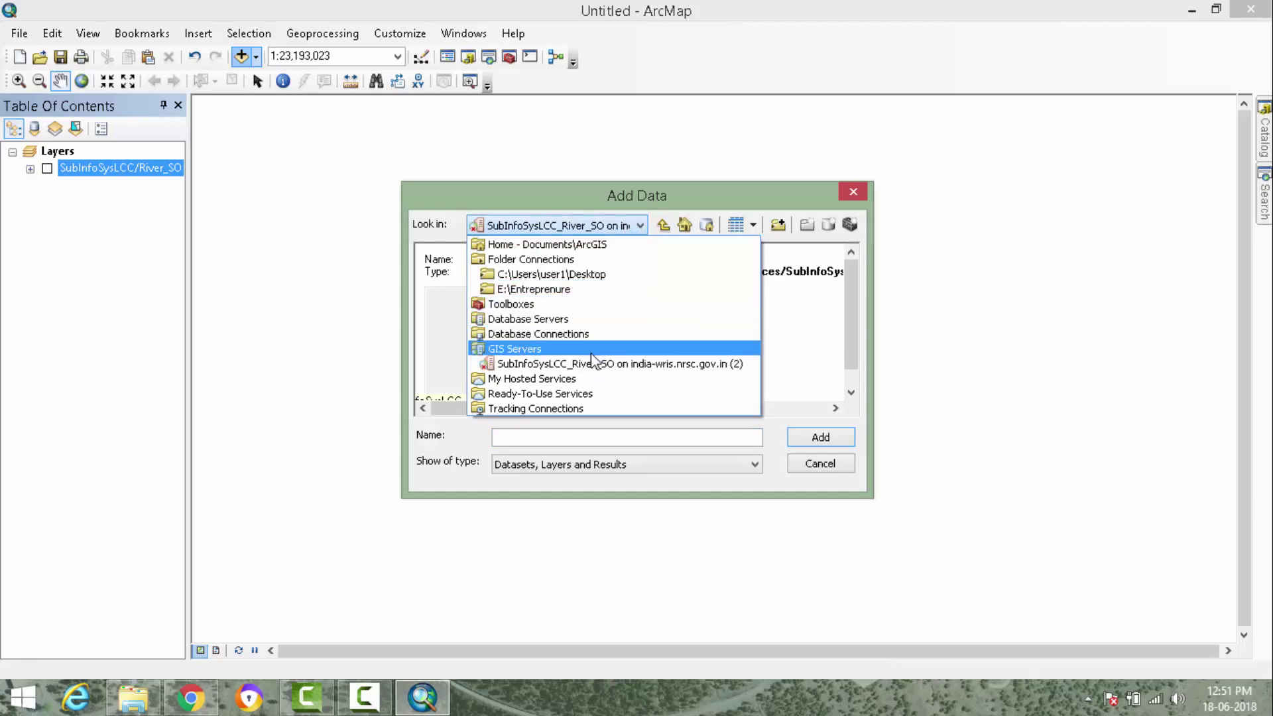
click(829, 439)
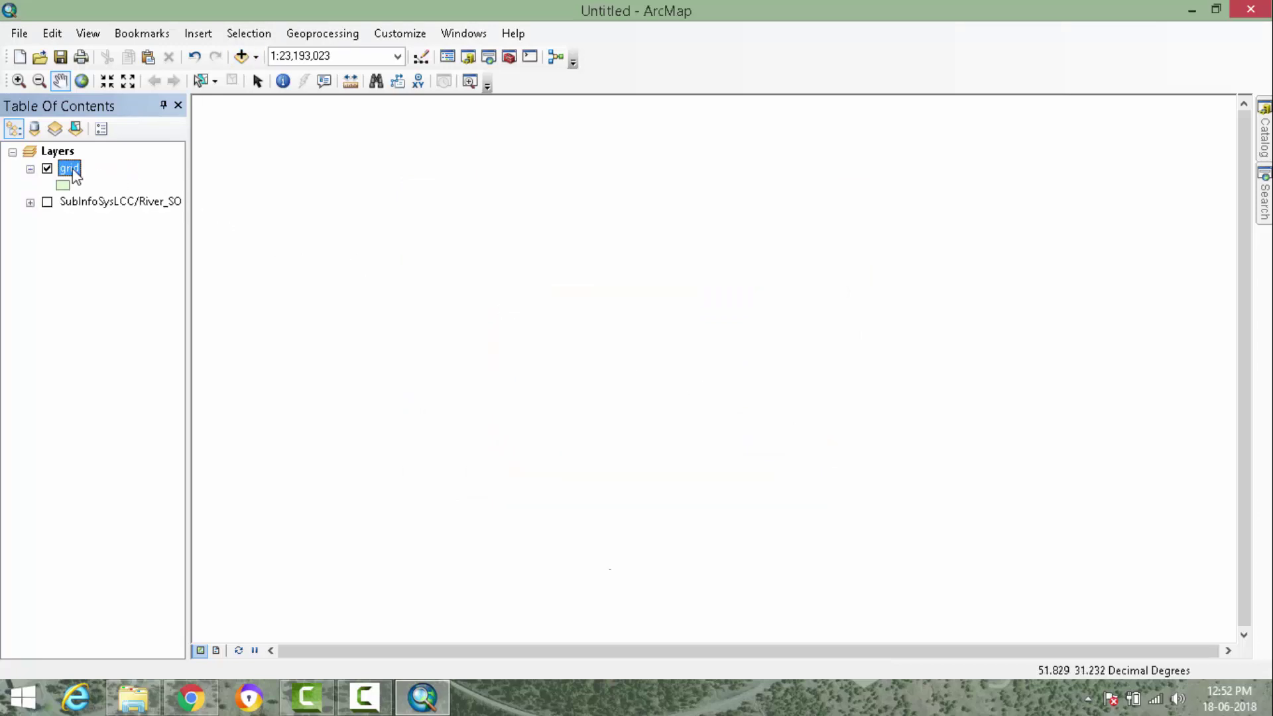
drag(69, 168, 71, 175)
- Zoom to the gnd extent, show River_SO instead of gnd, and expand River_SO's sublayers
right_click(69, 175)
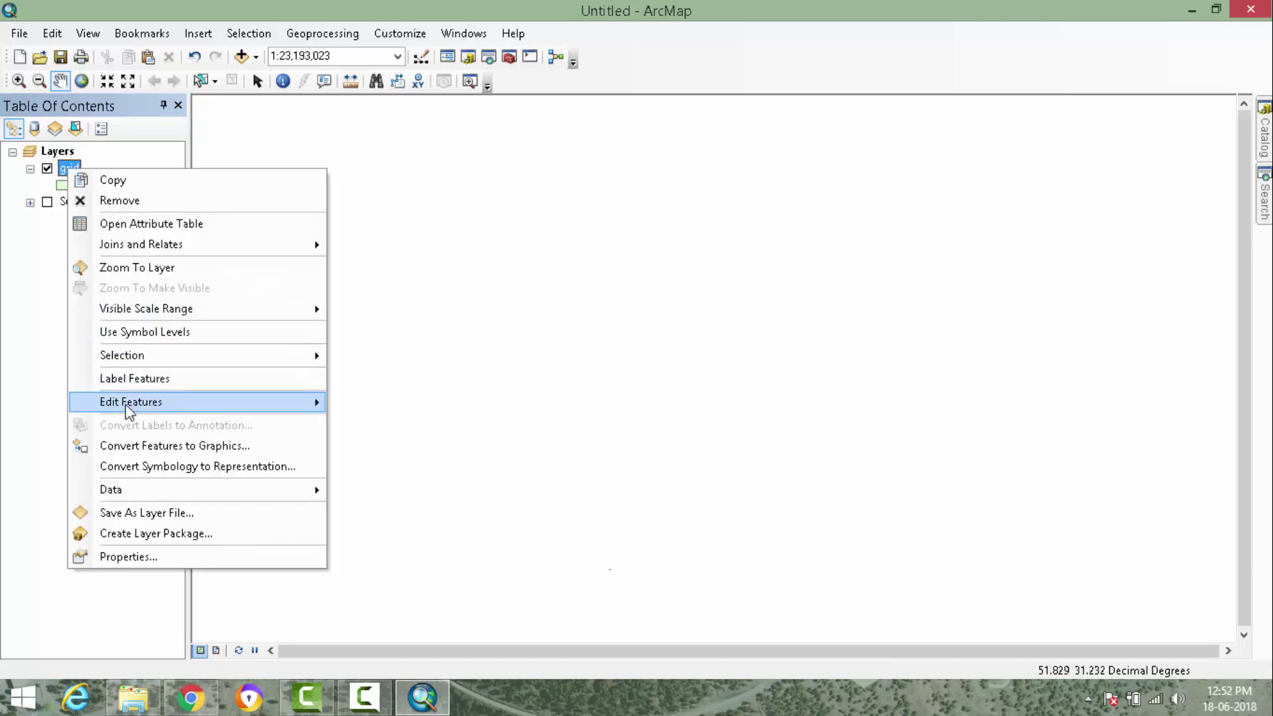
click(136, 267)
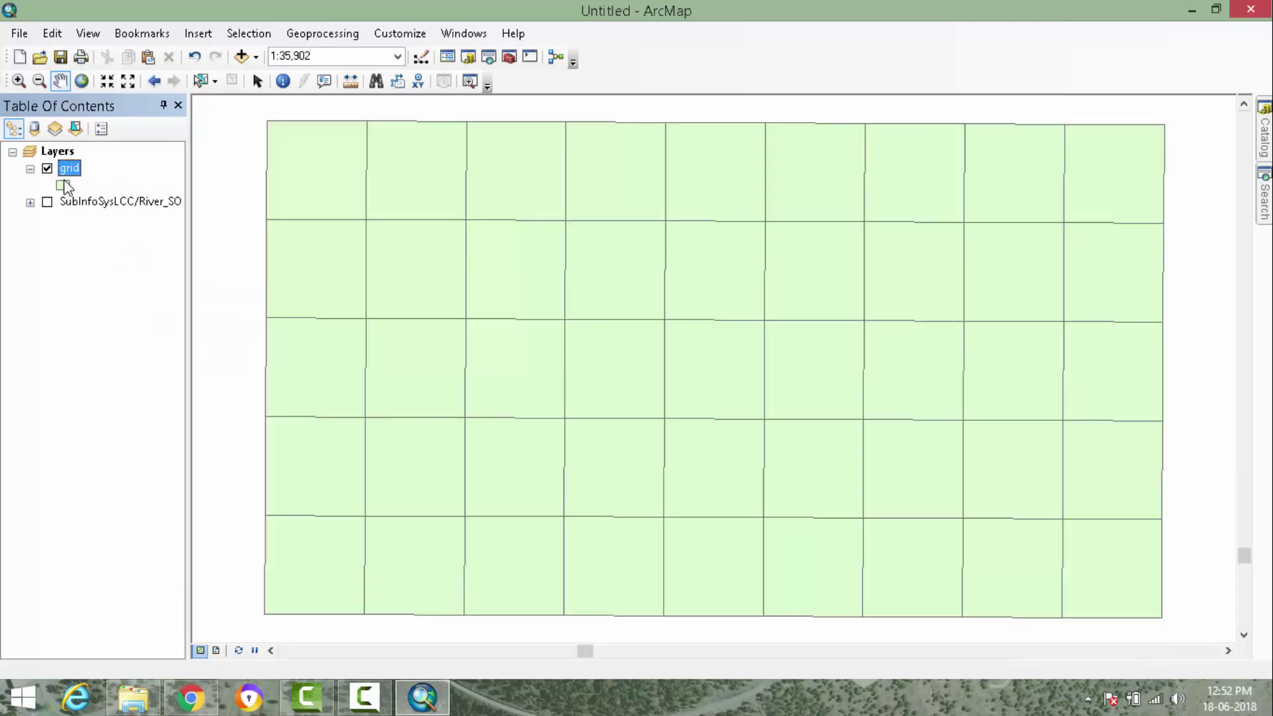
click(47, 202)
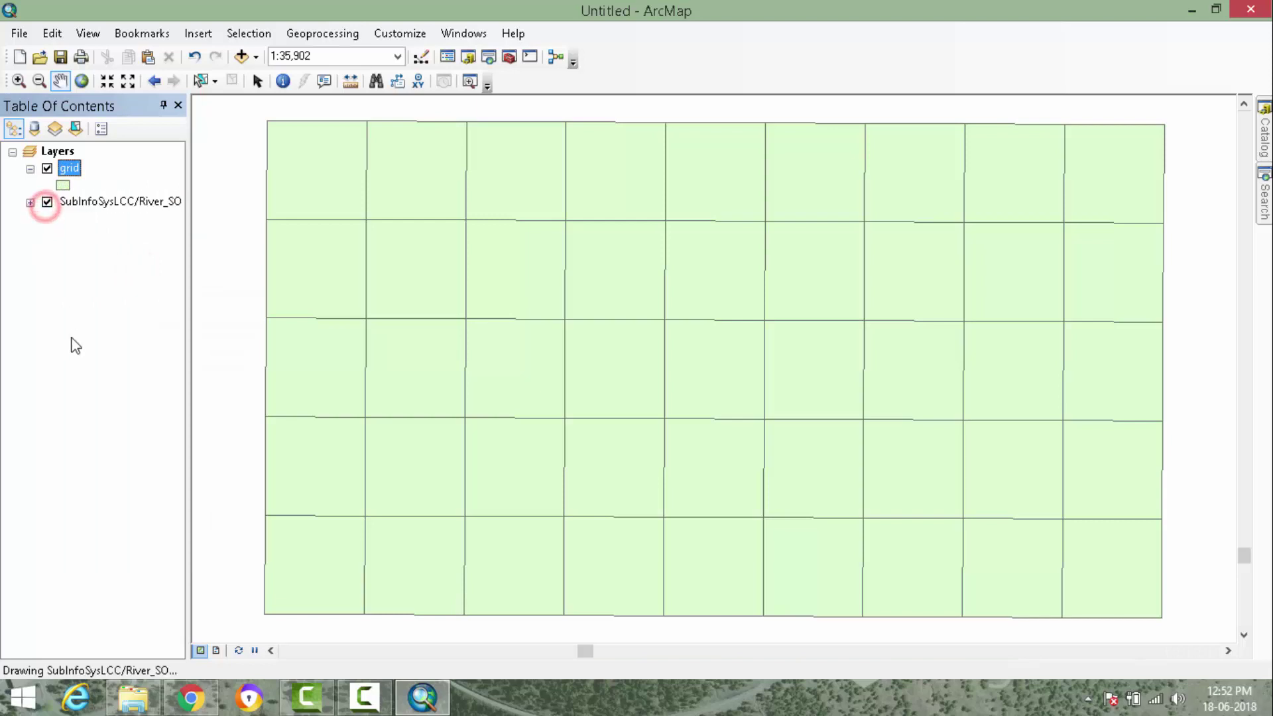
click(47, 170)
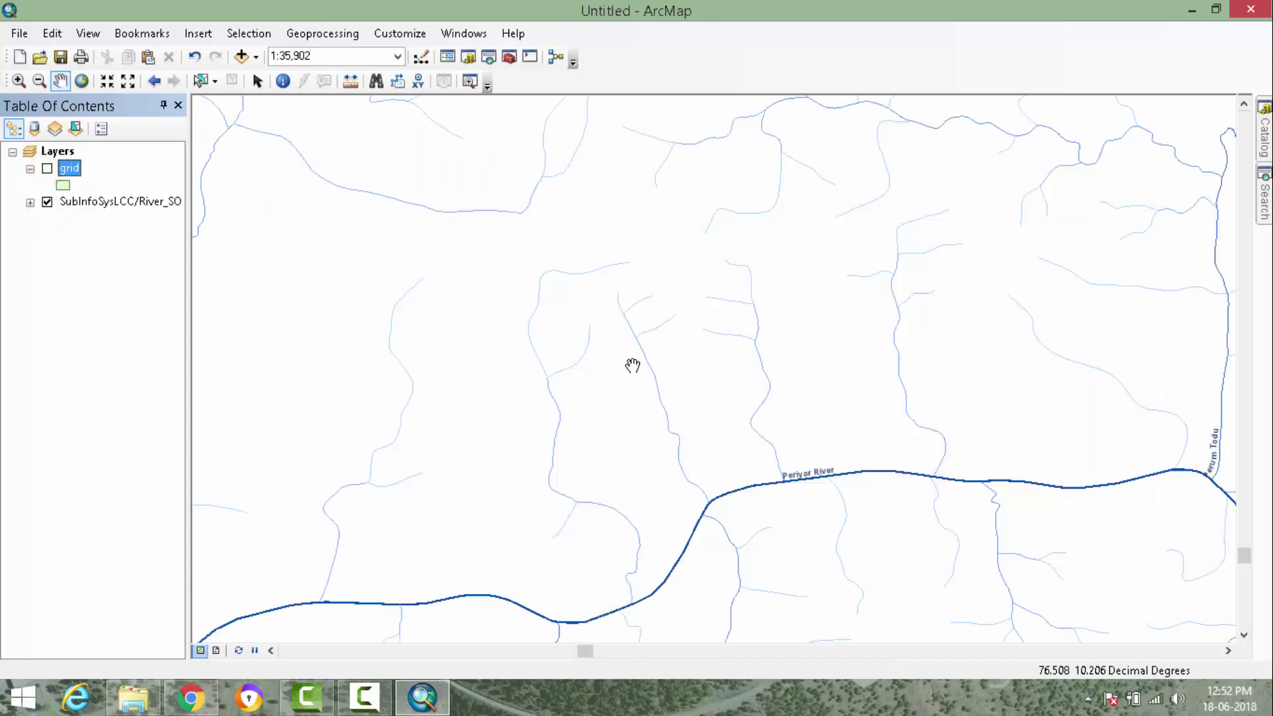
drag(494, 284, 414, 269)
scroll(415, 269, up, 3)
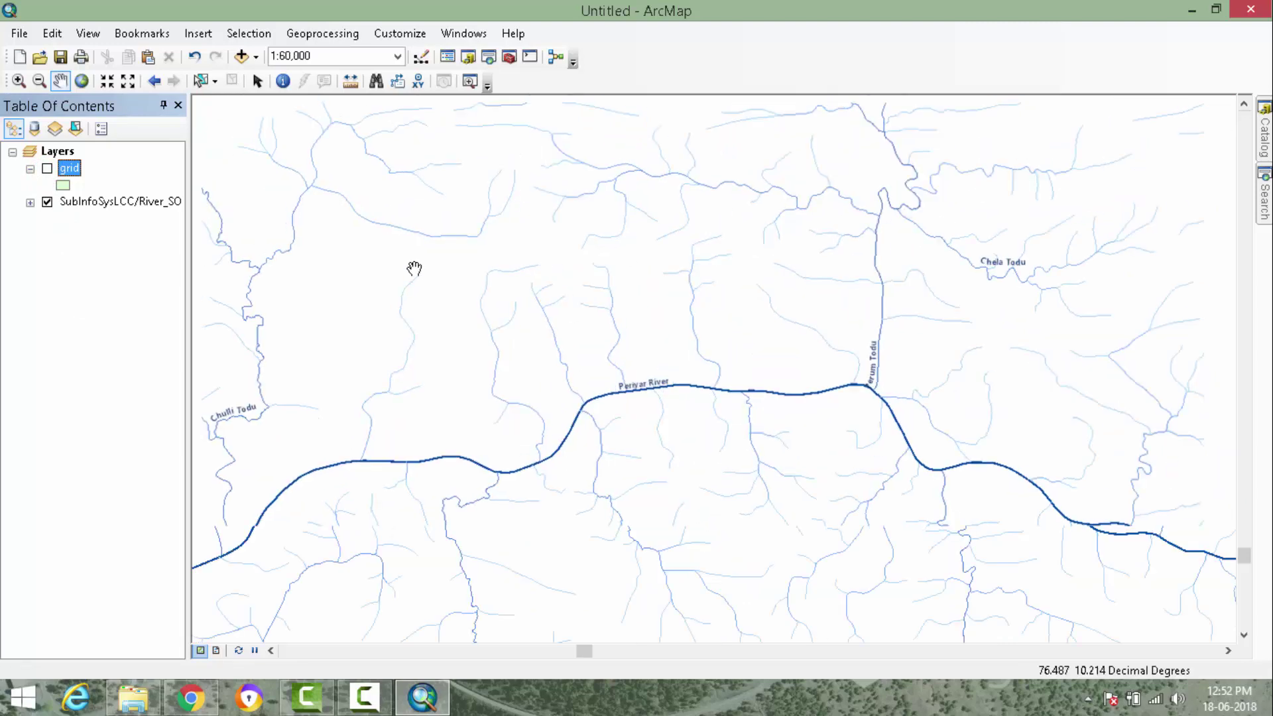
scroll(414, 269, up, 2)
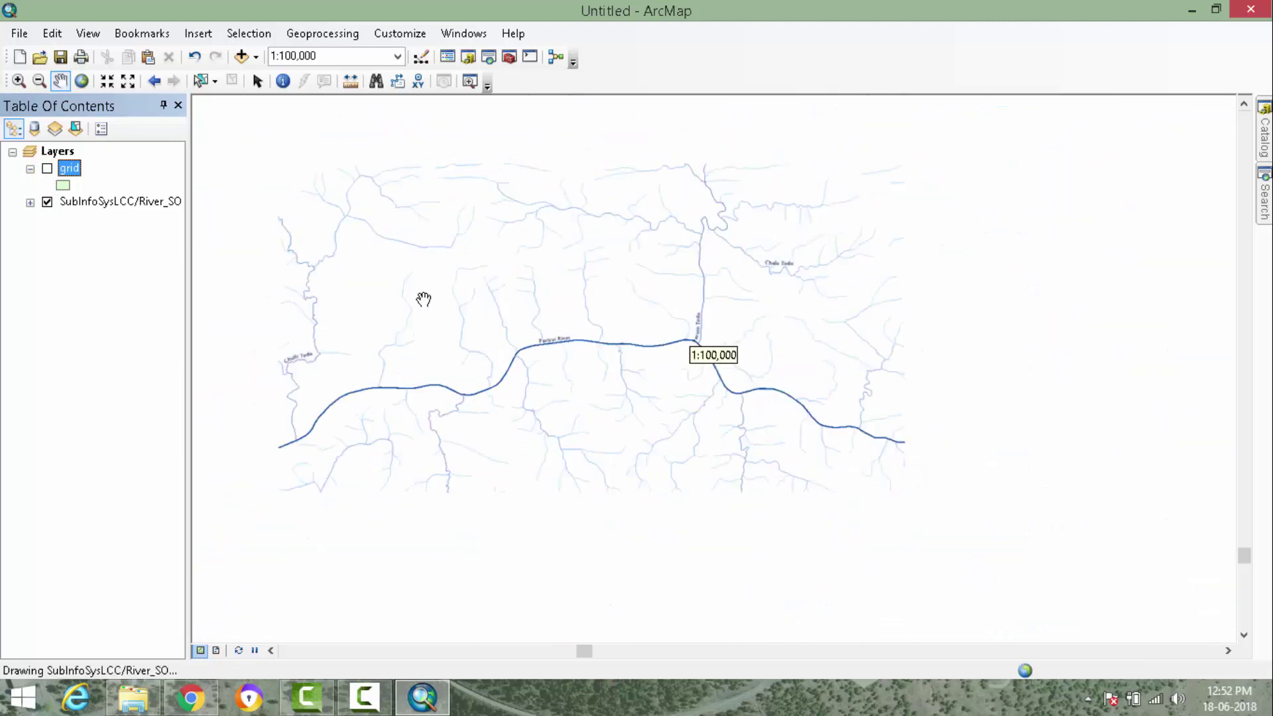
click(30, 202)
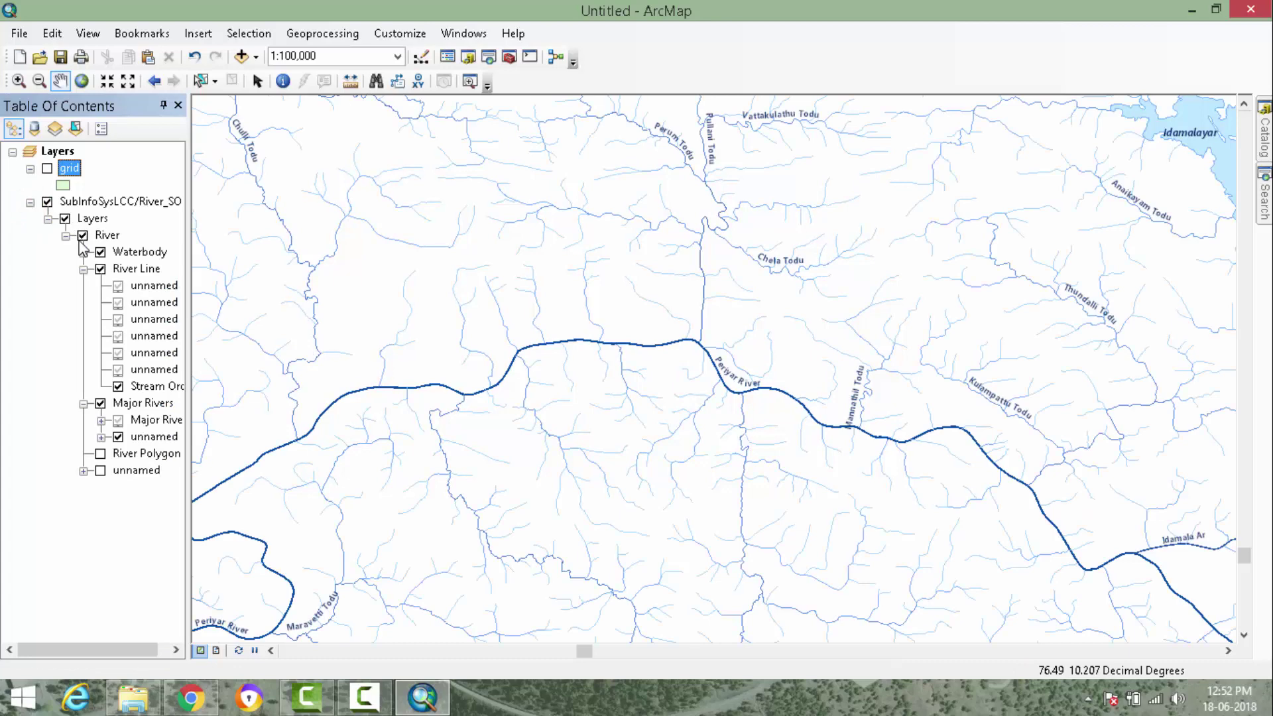
- Show the River Polygon sublayer and hide the unnamed major-river lines, toggling River Line
click(100, 453)
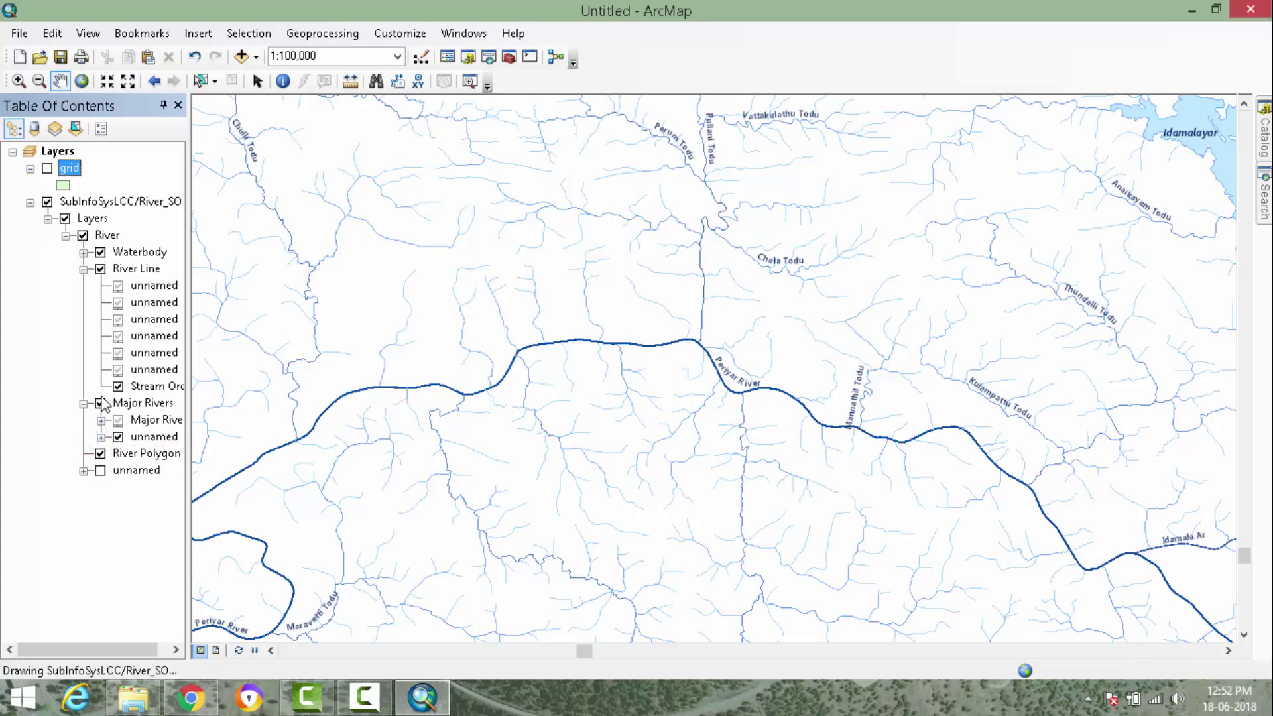
click(100, 269)
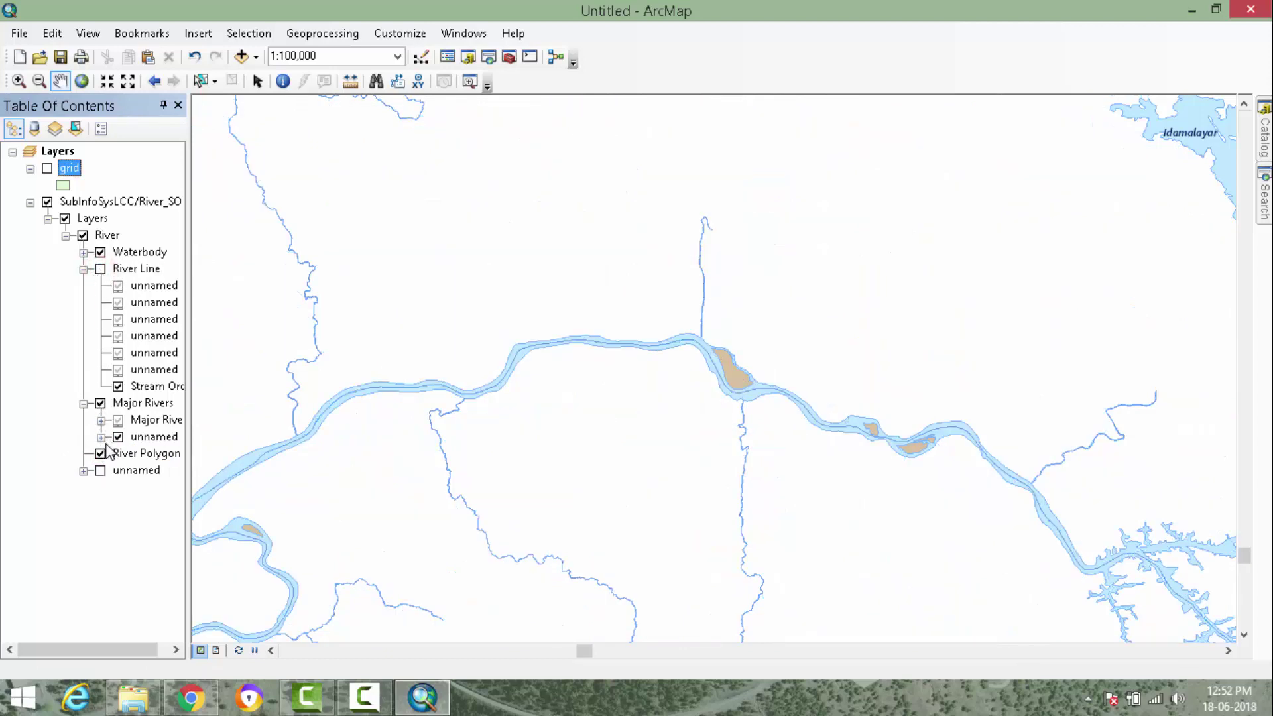
scroll(489, 441, down, 3)
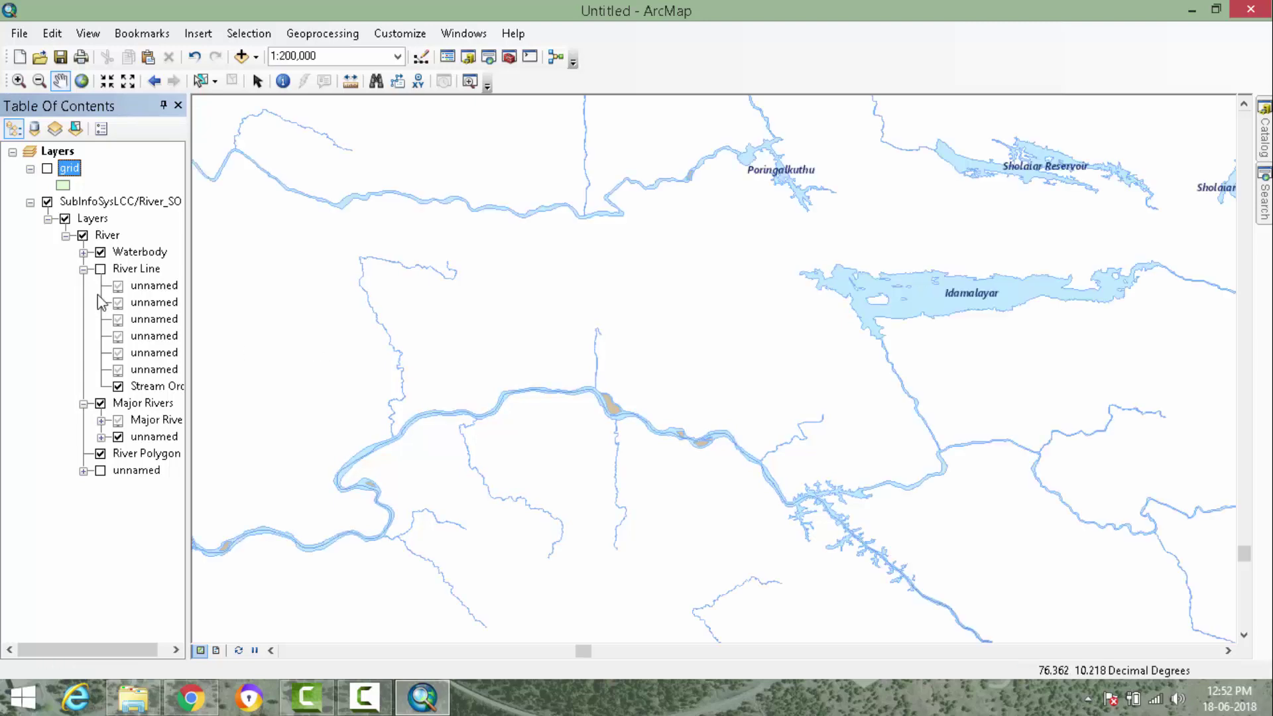
click(82, 234)
click(83, 234)
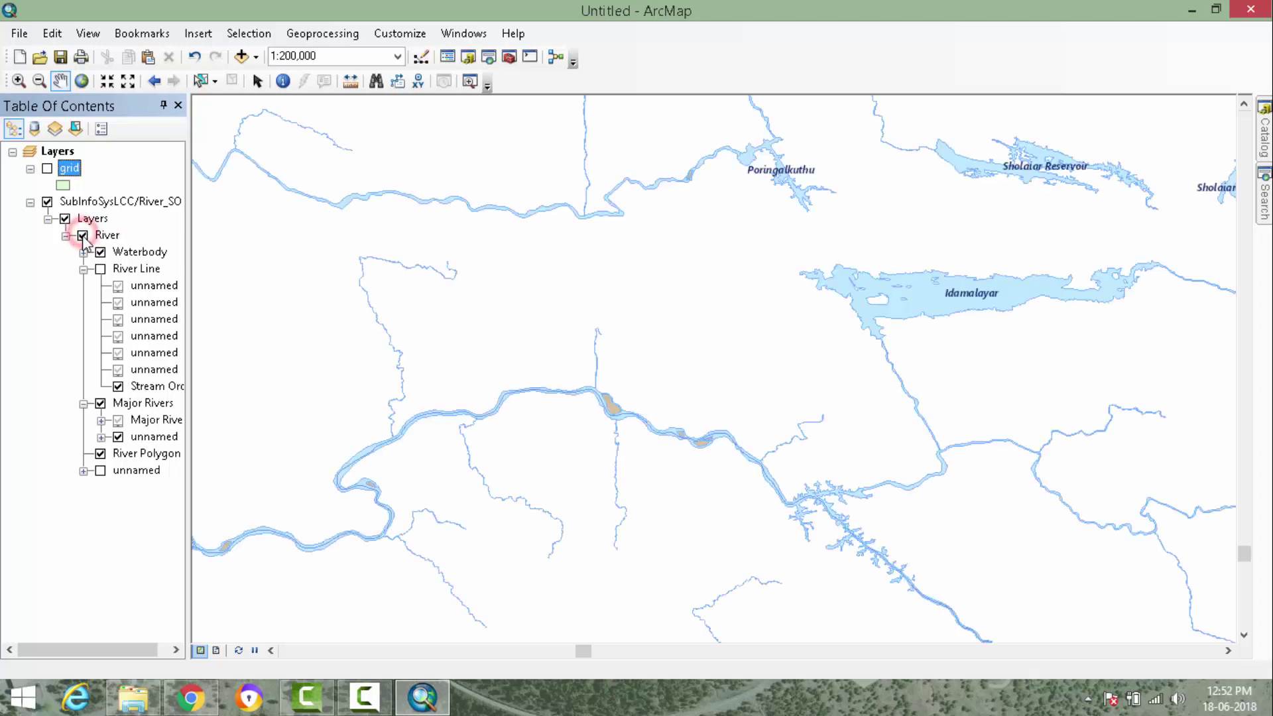
click(117, 439)
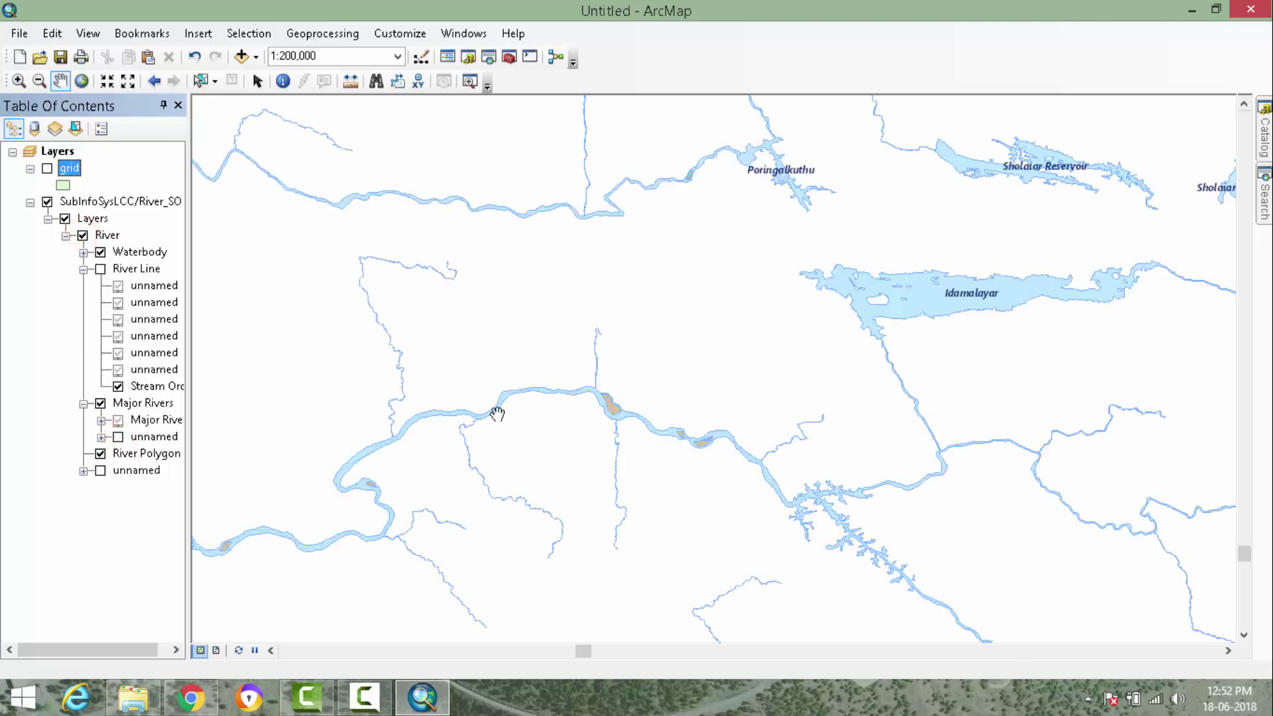
scroll(442, 400, up, 2)
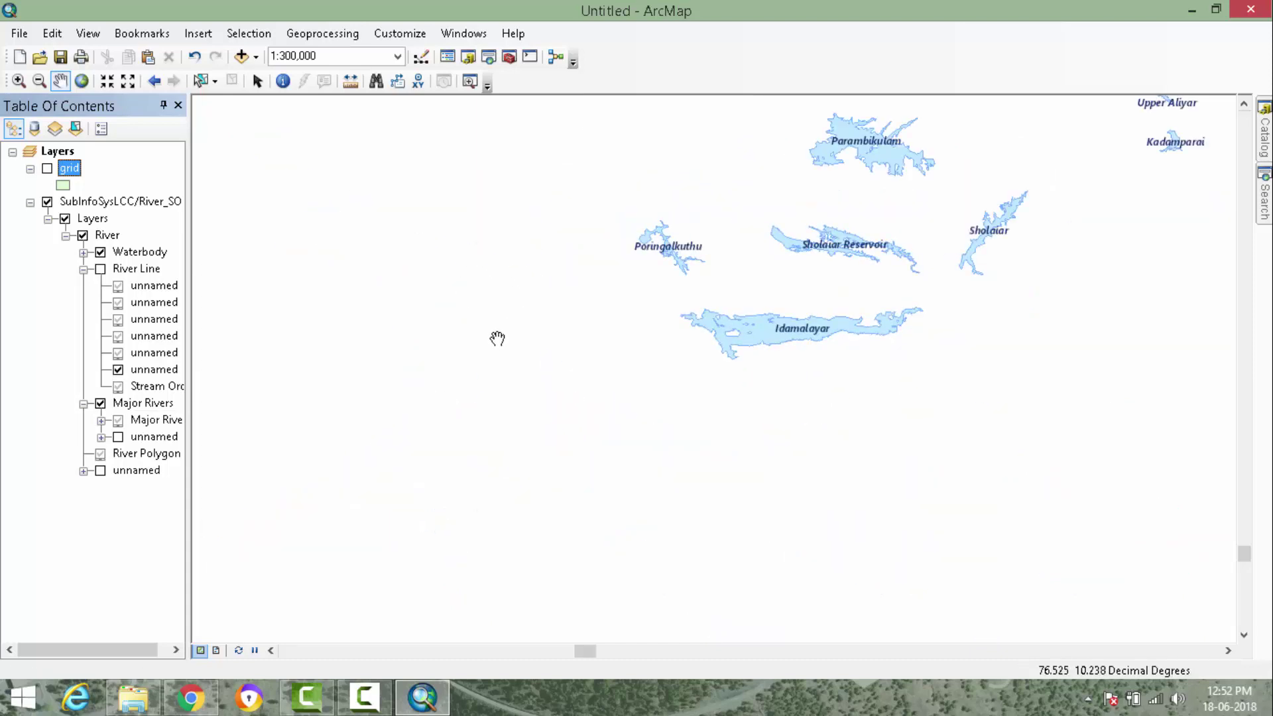
click(100, 268)
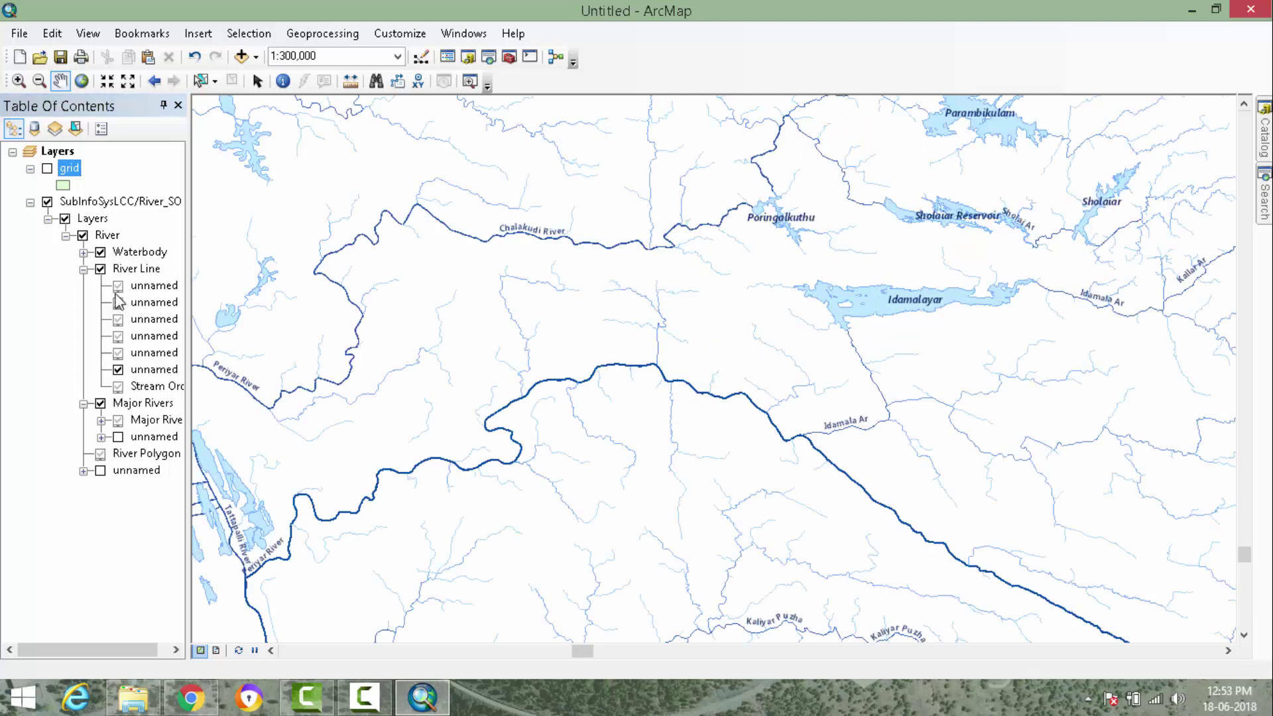
scroll(625, 360, down, 2)
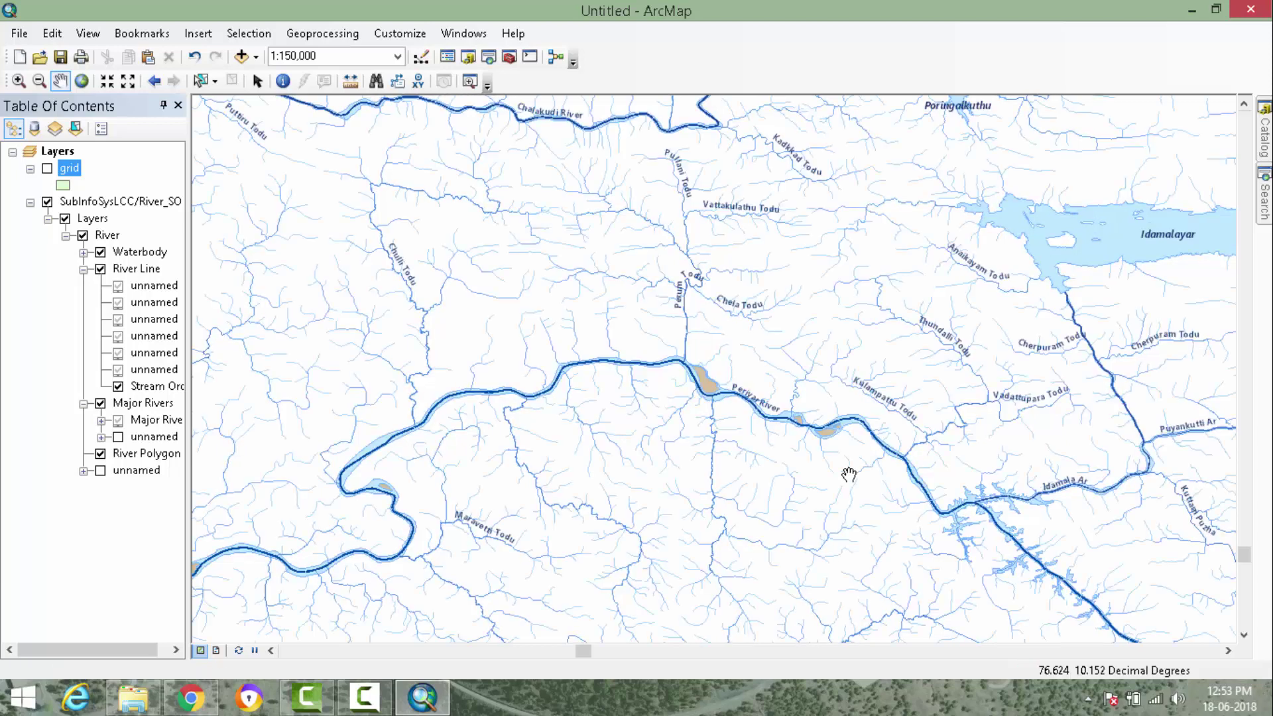
scroll(452, 406, down, 1)
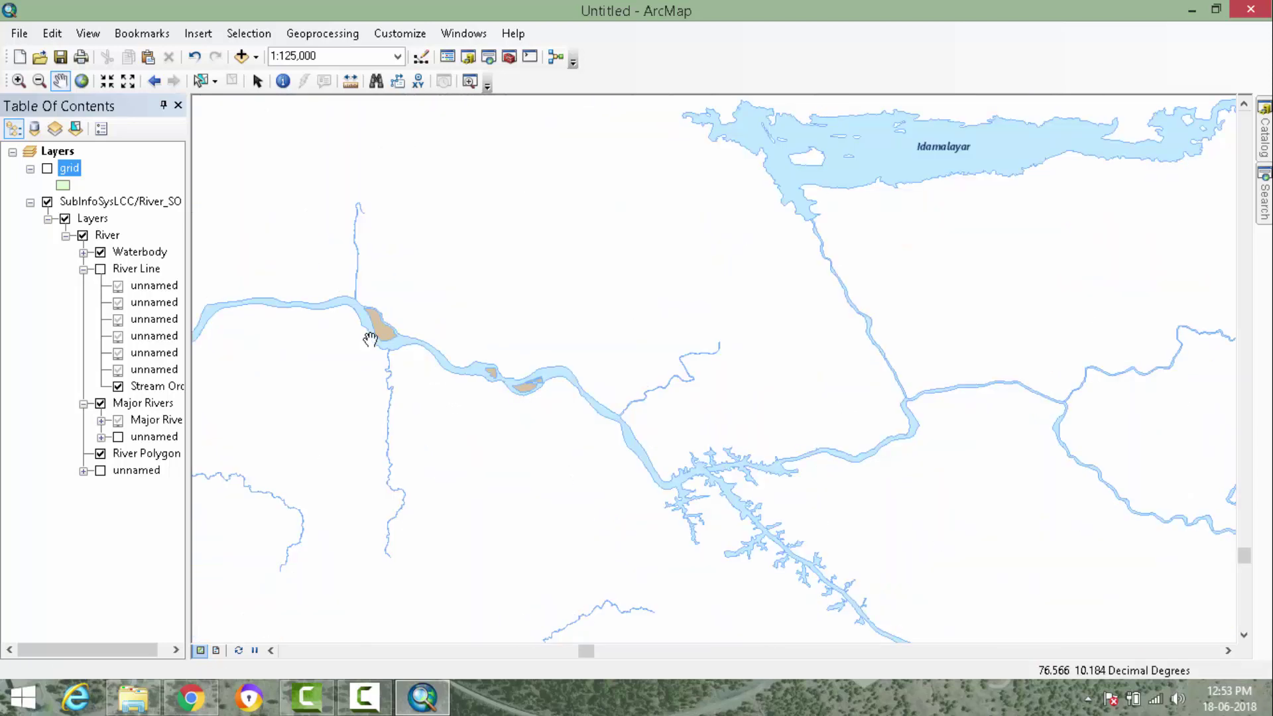
- Export the map as PNG named test in wms to vector, without a world file
click(20, 33)
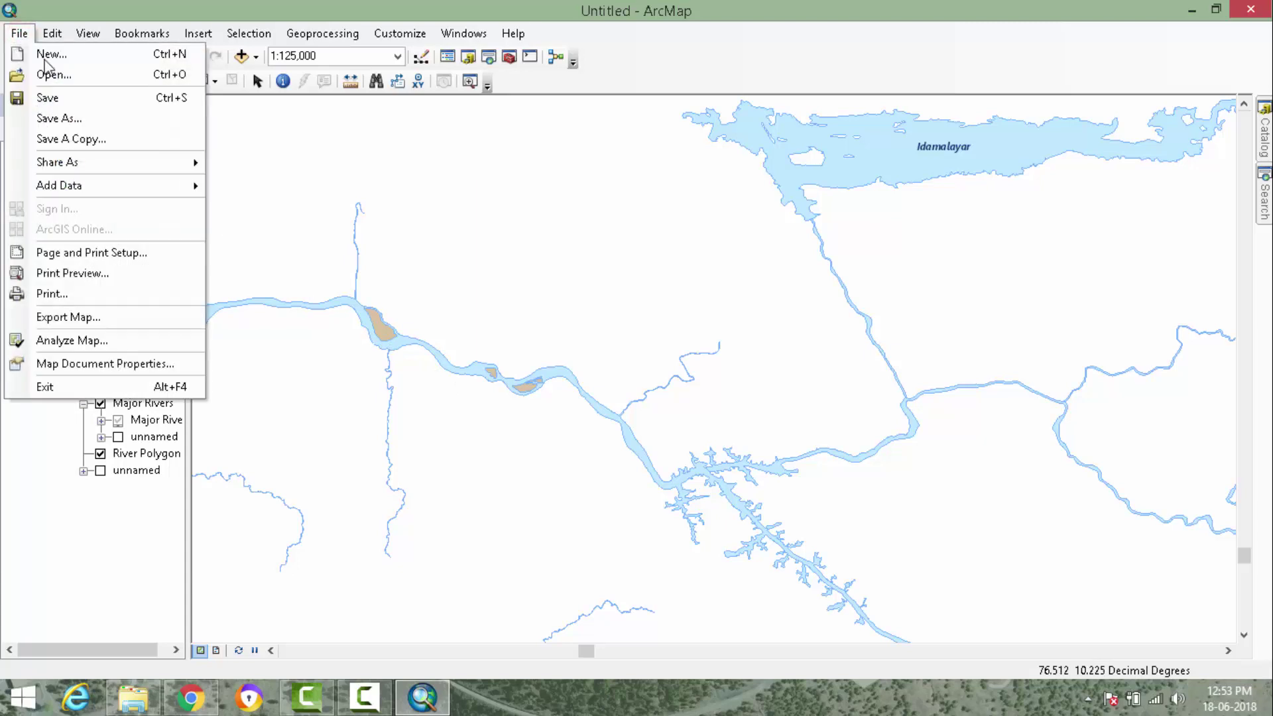
click(88, 325)
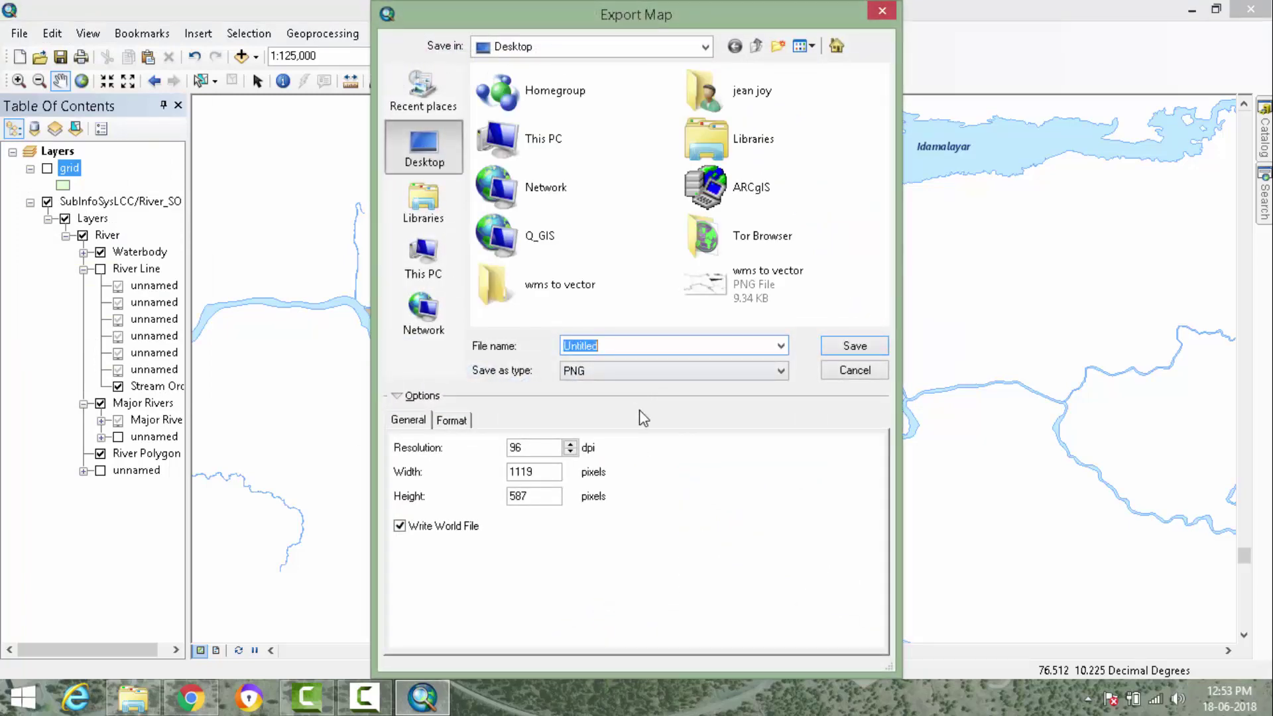
double_click(577, 285)
text(test)
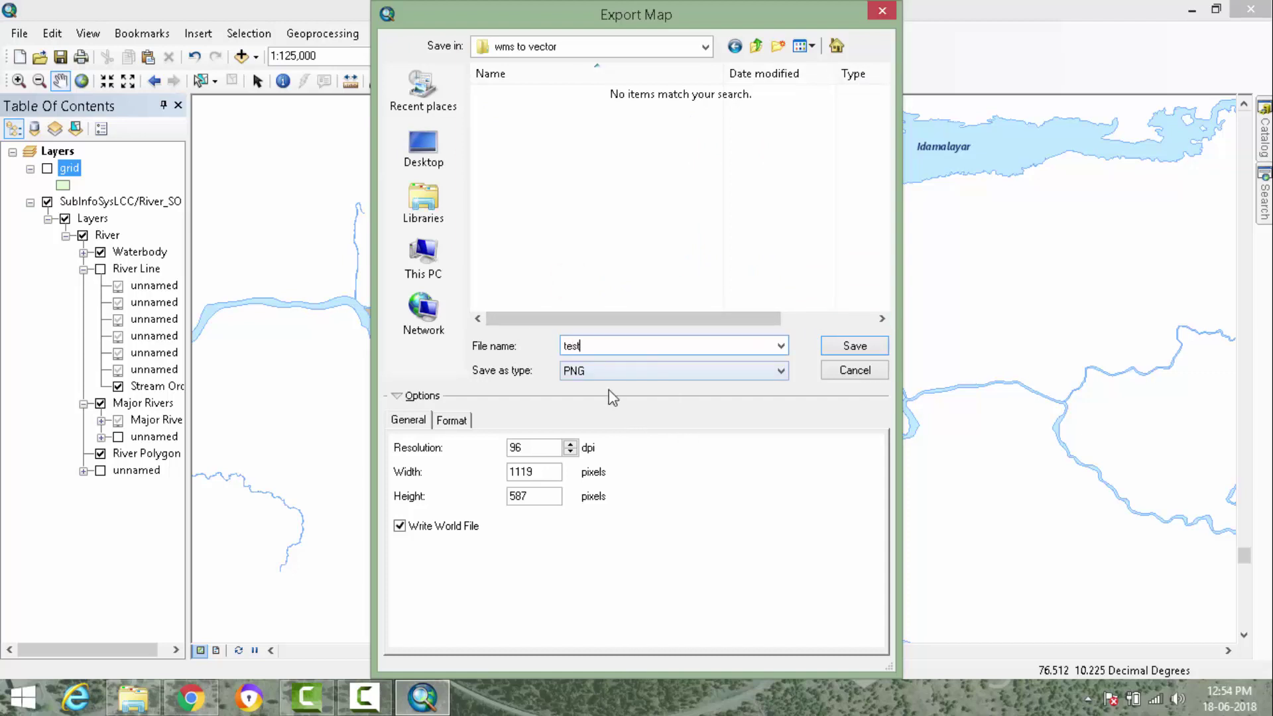
click(612, 371)
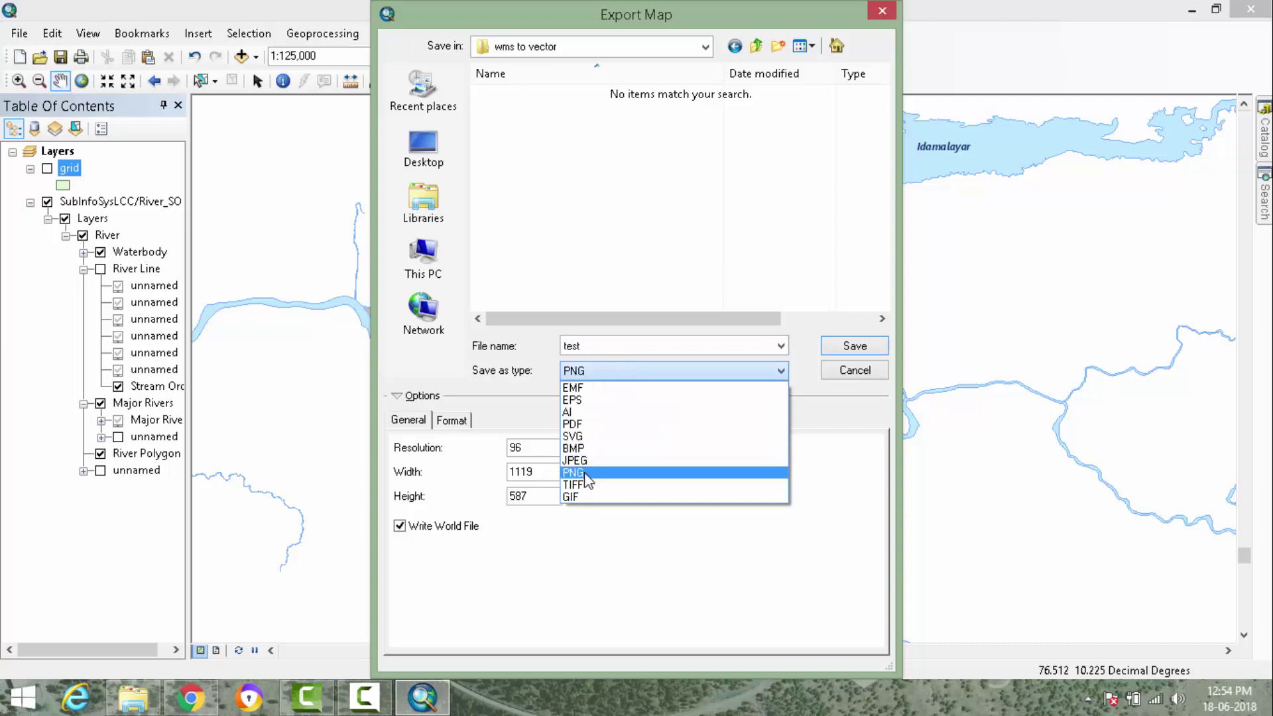
click(585, 474)
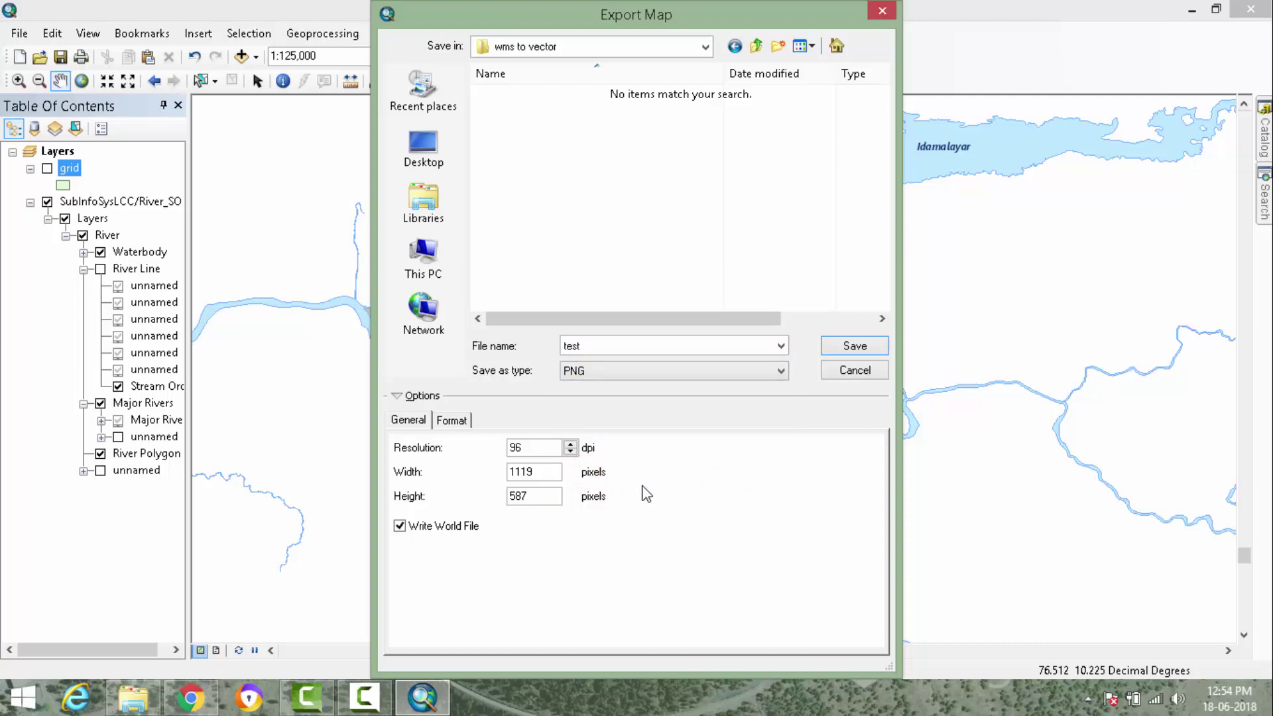
click(399, 526)
- Use 1-bit Monochrome Threshold colour mode with a lowered threshold and save the PNG
click(451, 421)
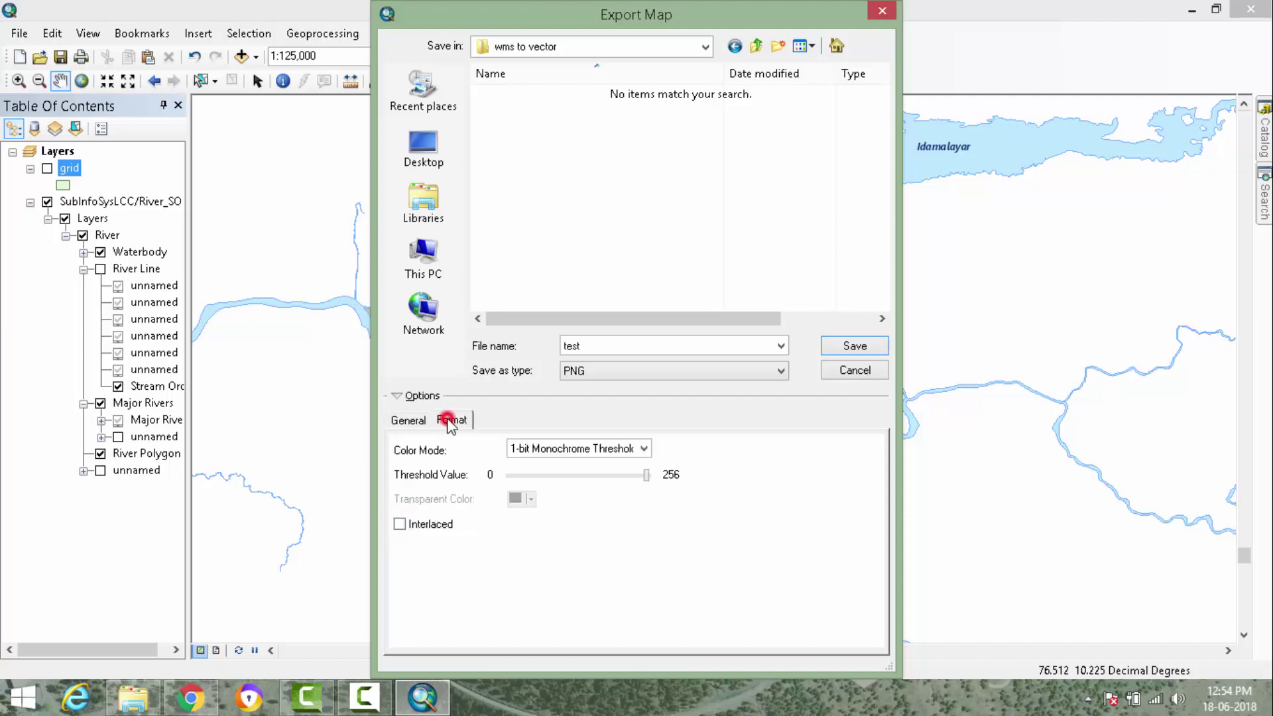
click(644, 450)
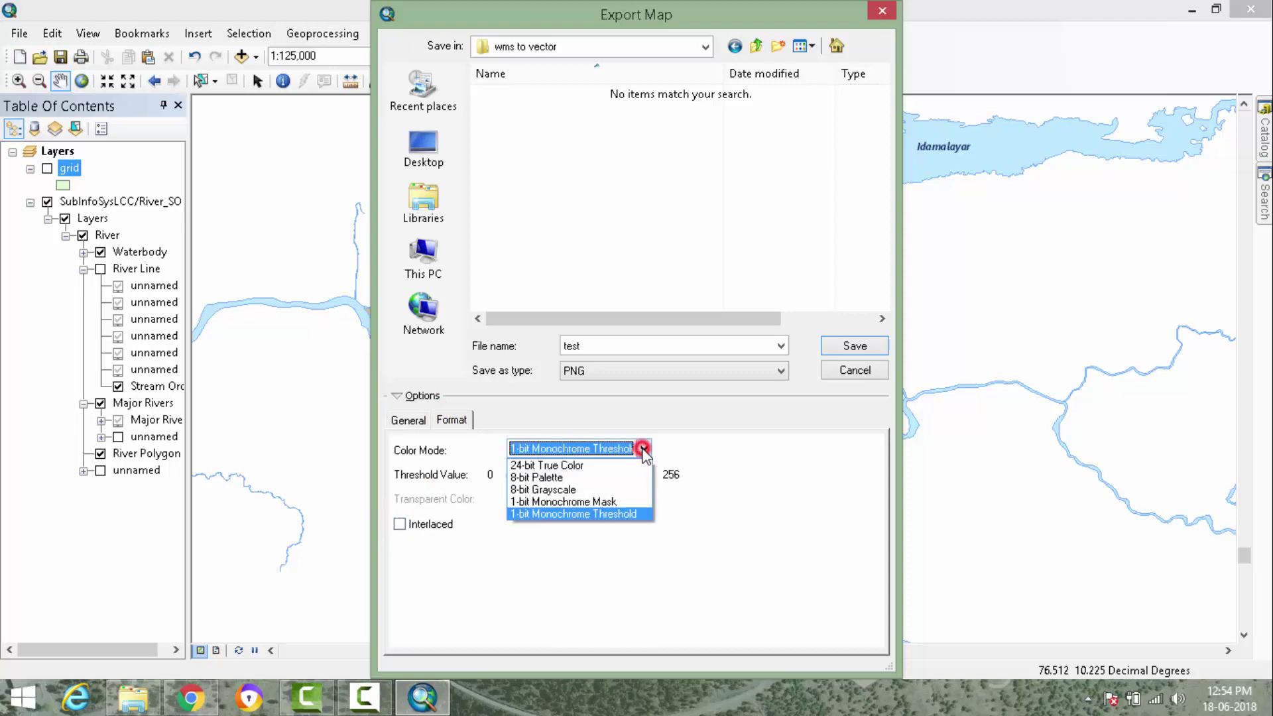
click(560, 515)
mouse_move(648, 474)
mouse_down()
mouse_move(611, 483)
mouse_move(671, 474)
mouse_up()
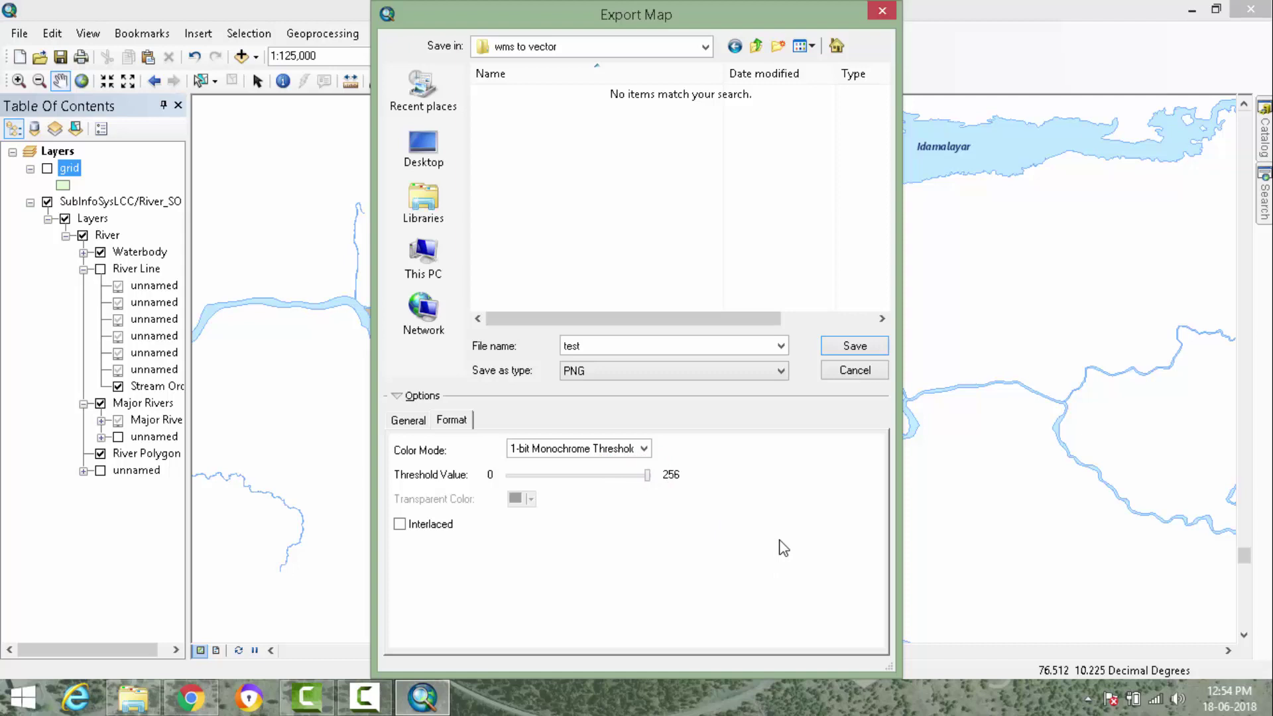
click(855, 348)
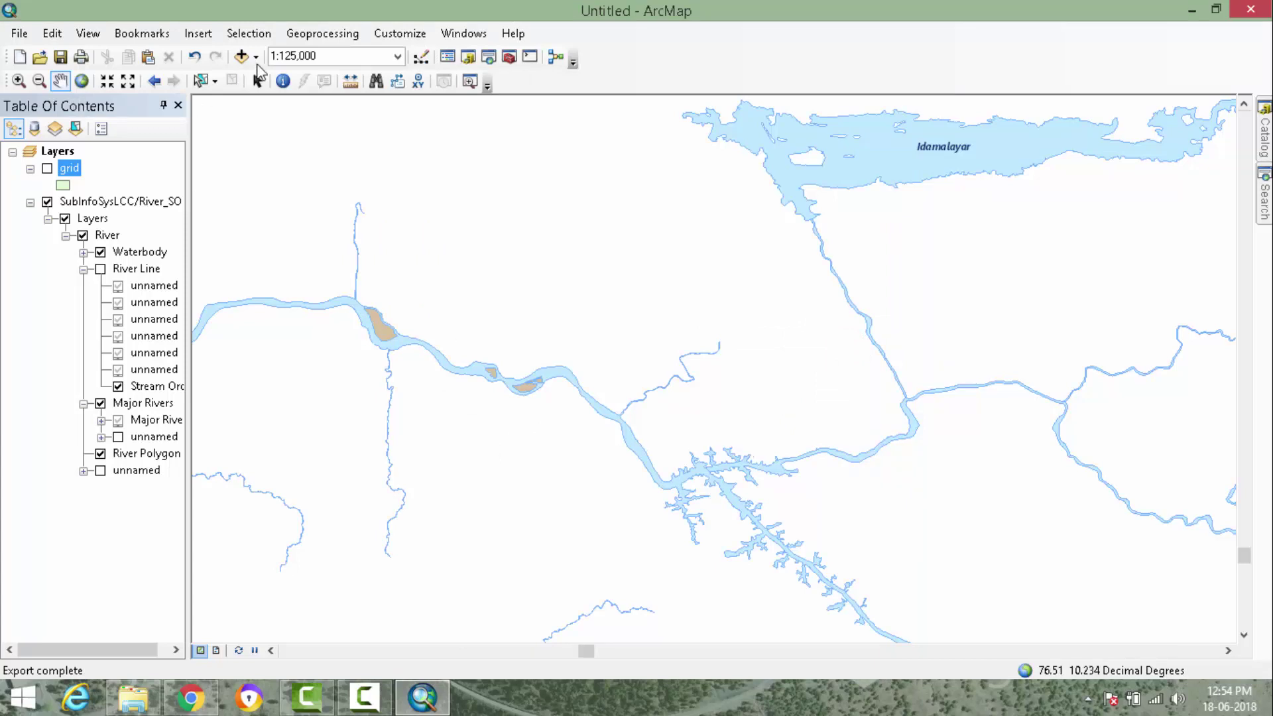
- Add test.png from Desktop\wms to vector, accepting the unknown spatial reference warning
click(242, 56)
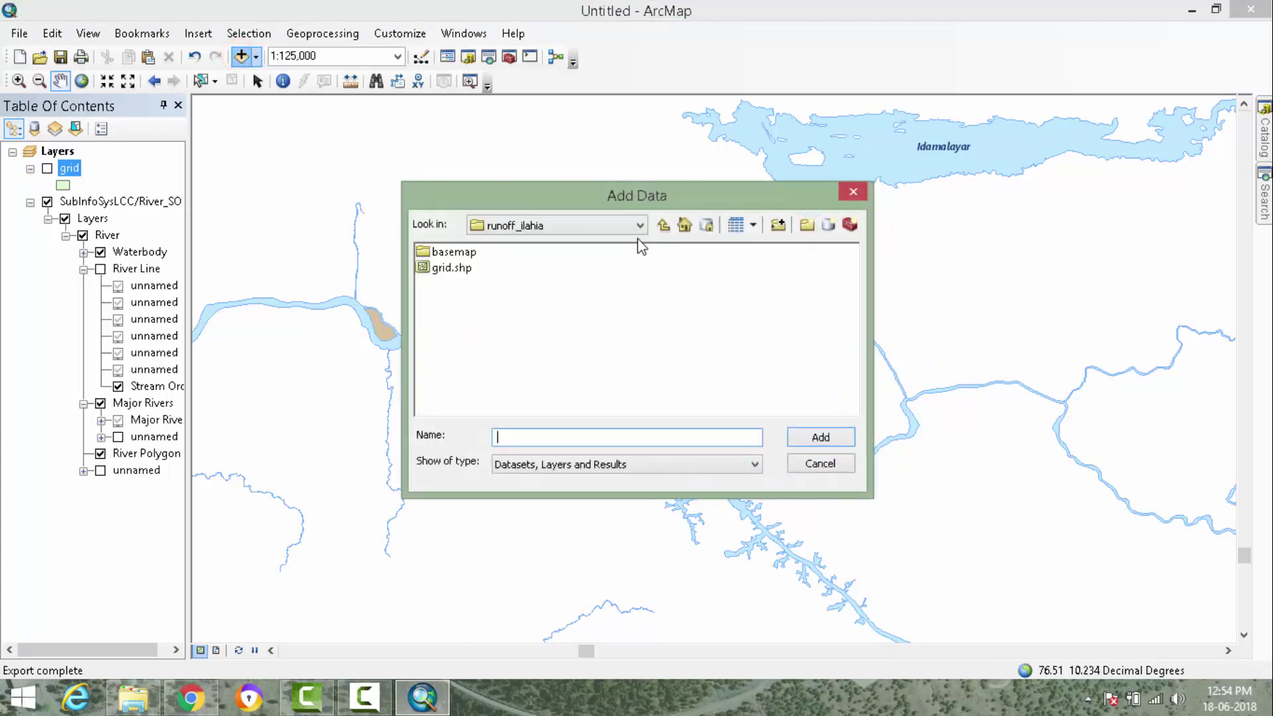
click(662, 225)
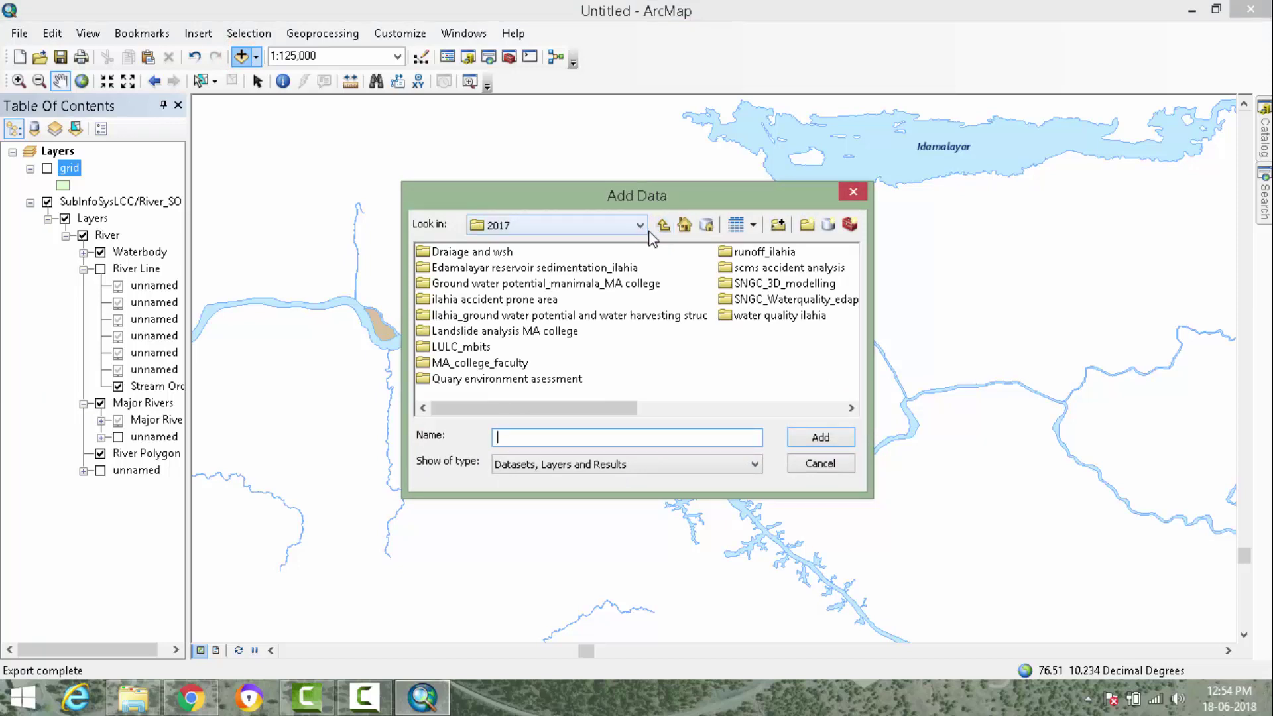
click(638, 226)
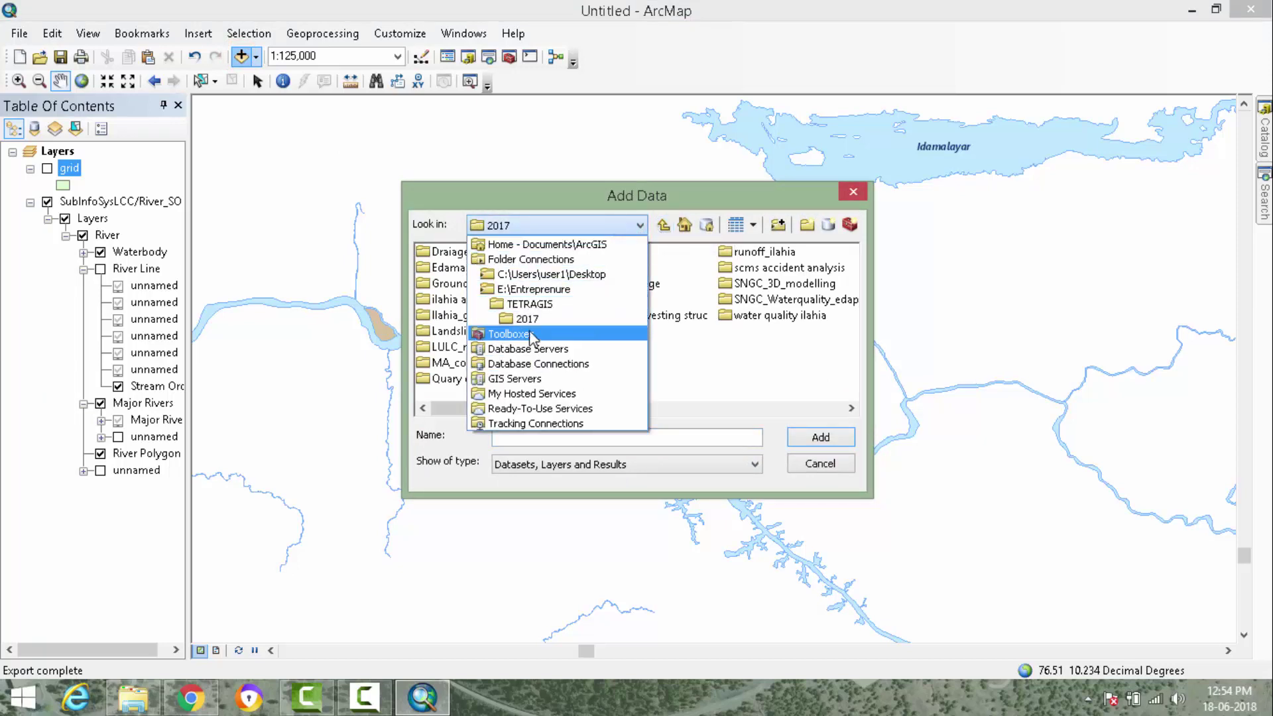
click(531, 249)
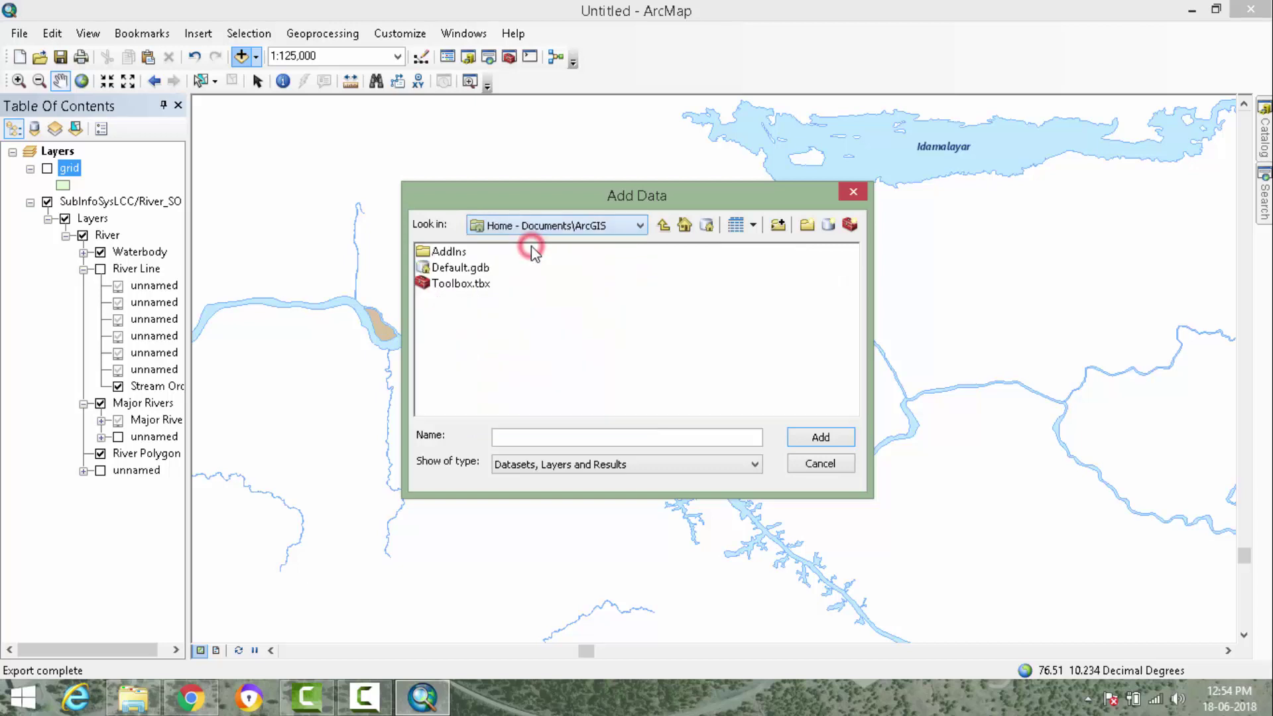
click(625, 226)
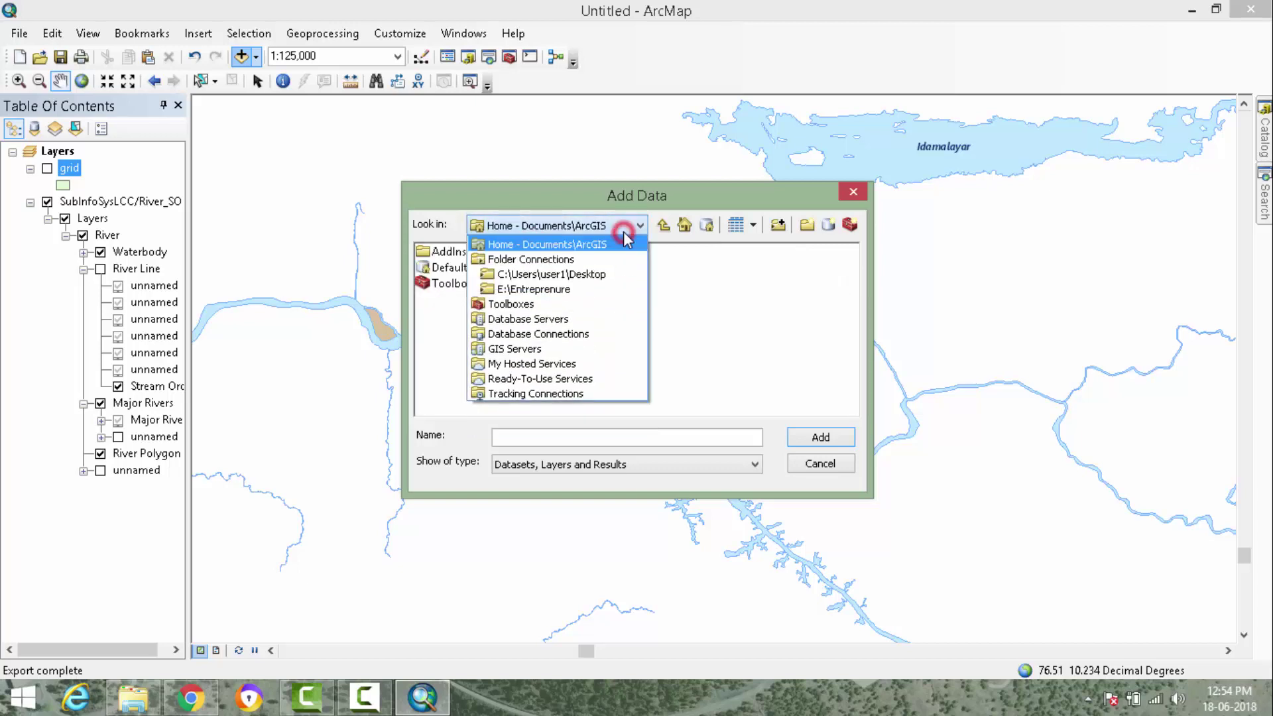
click(553, 274)
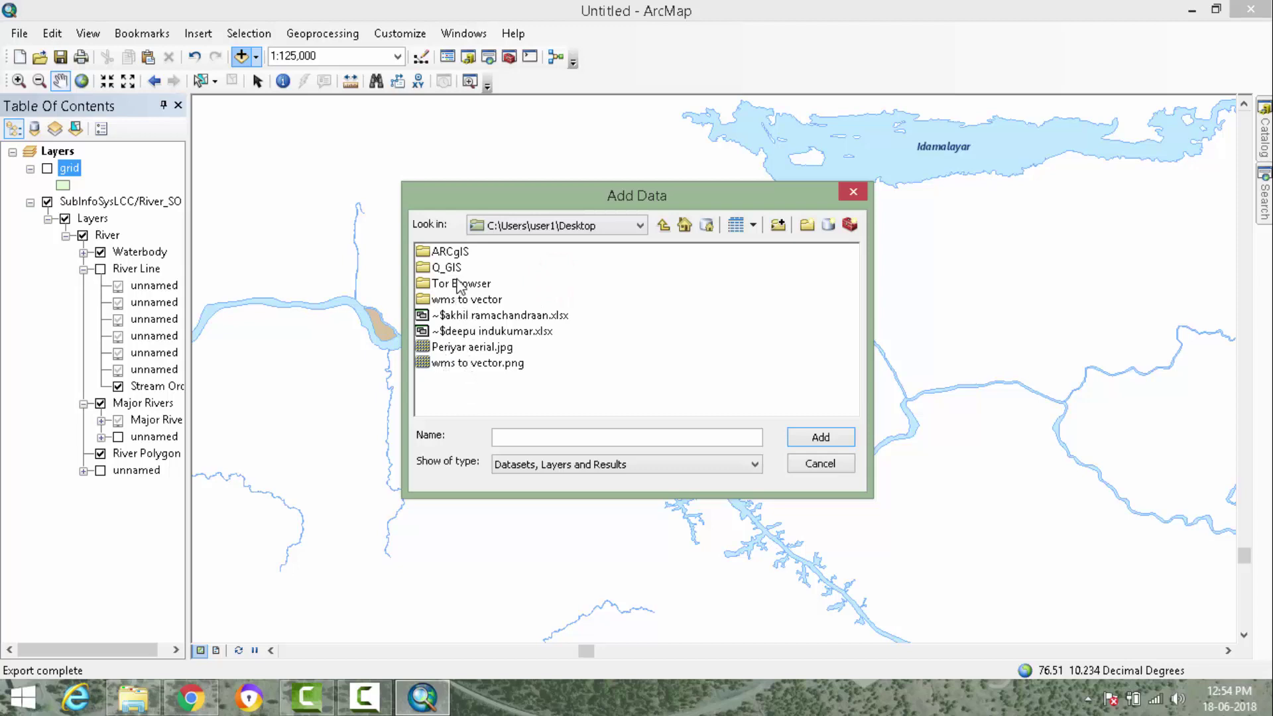
double_click(448, 300)
click(451, 252)
click(813, 445)
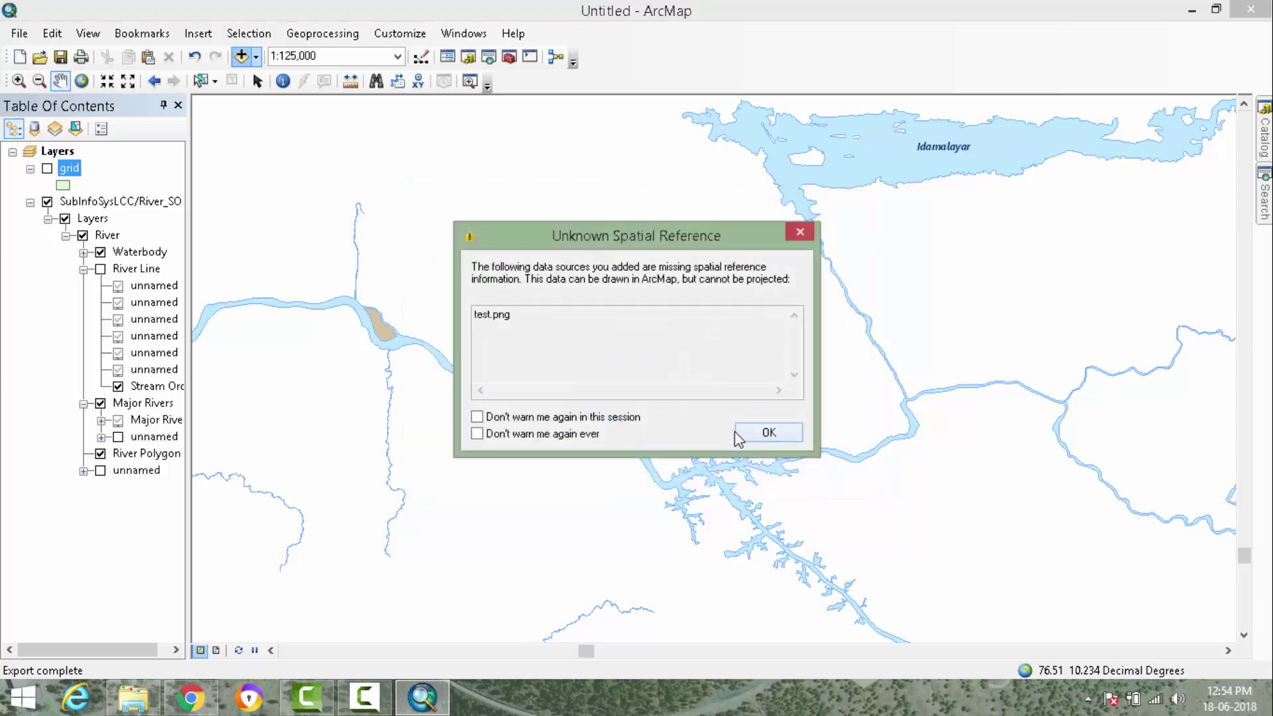
click(744, 434)
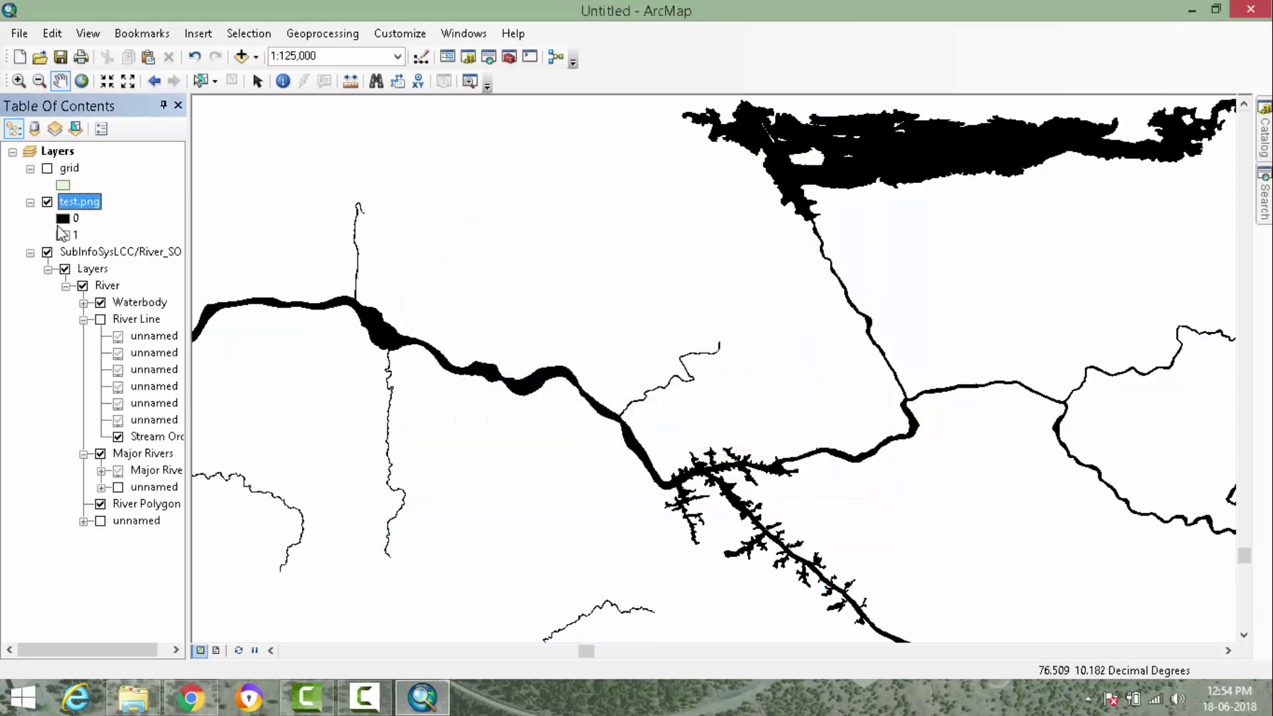
- Hide the River_SO service group so only the test.png raster shows
click(45, 254)
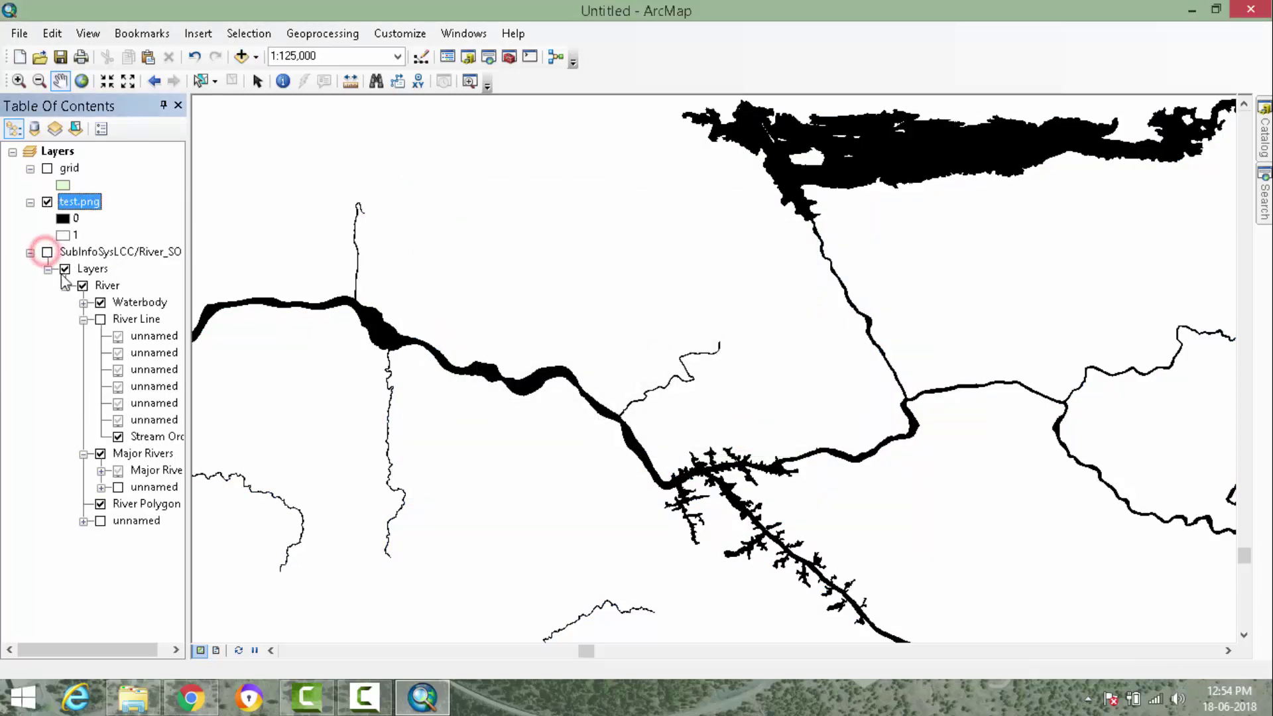
scroll(570, 339, down, 2)
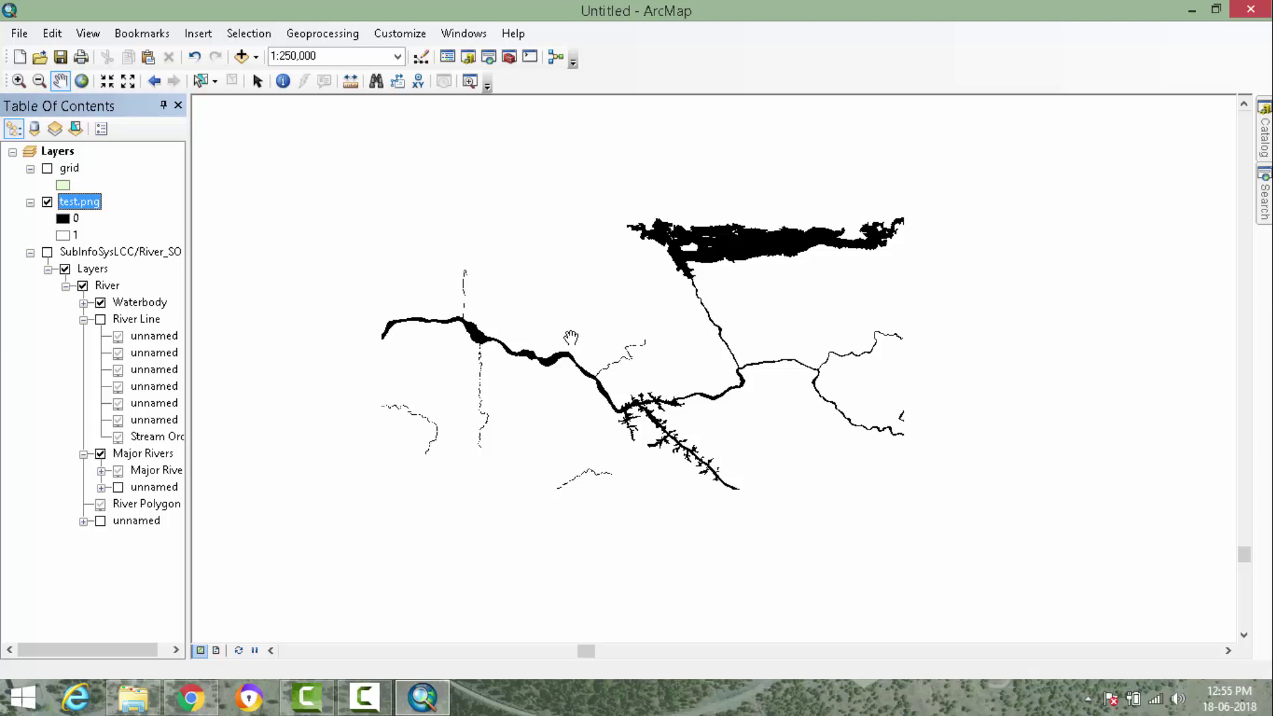
- Open Catalog, expand Folder Connections to Desktop\wms to vector, and bring up its menu
click(1266, 149)
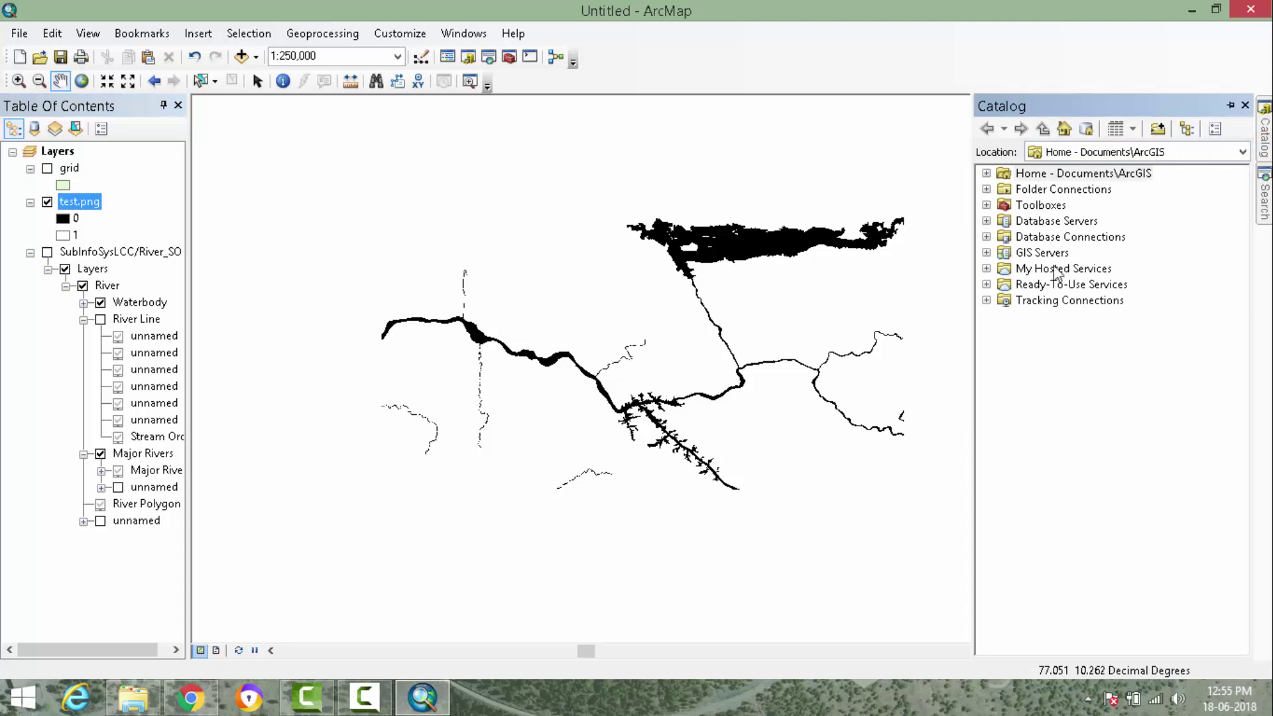
double_click(1045, 189)
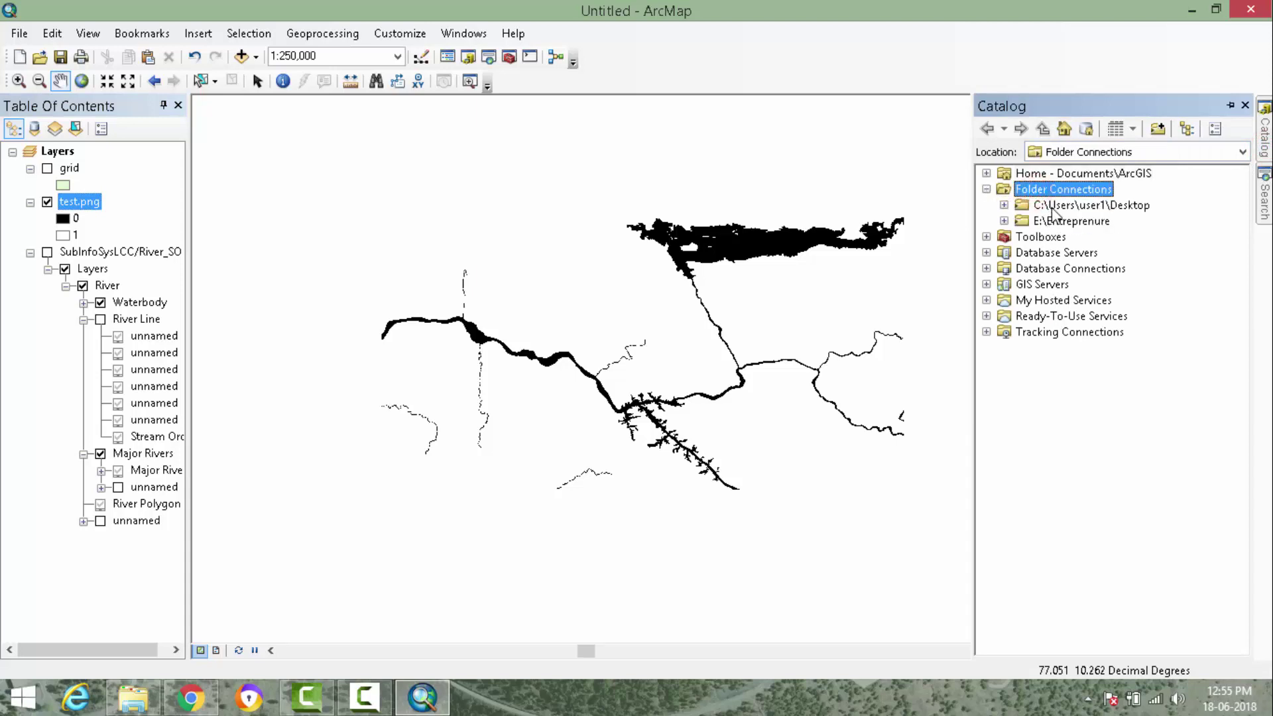
click(1004, 204)
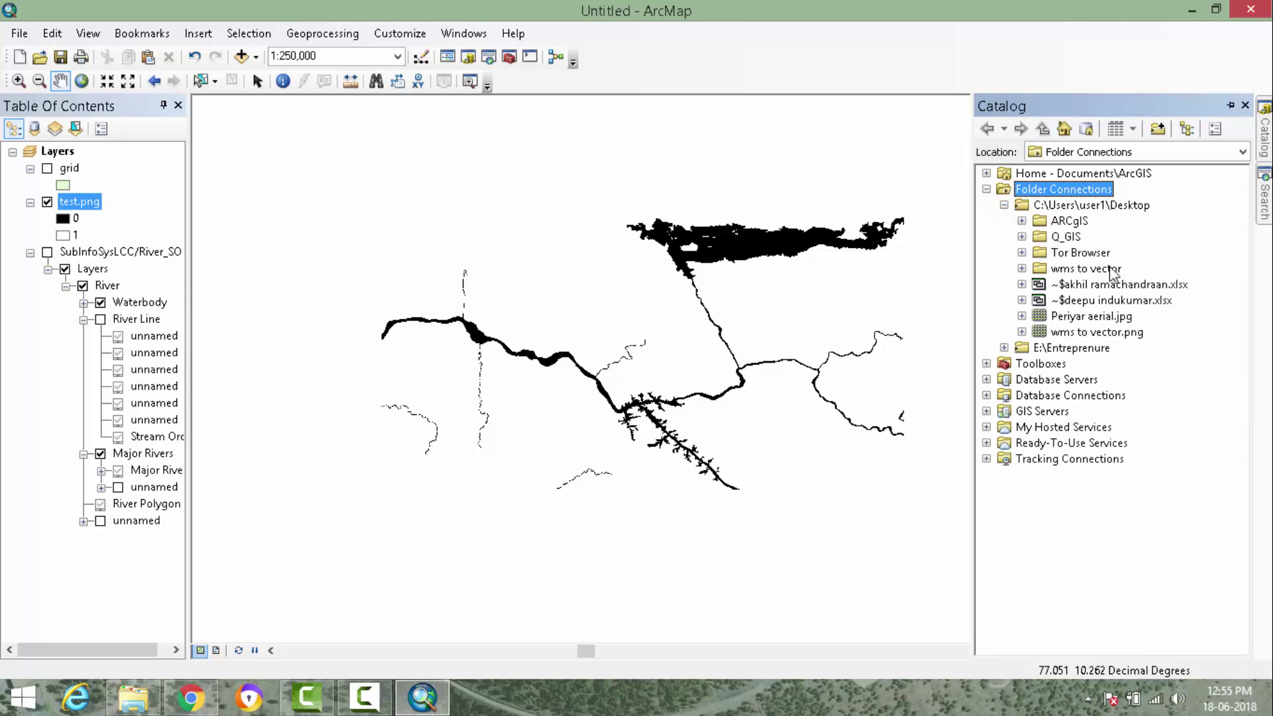
double_click(1039, 270)
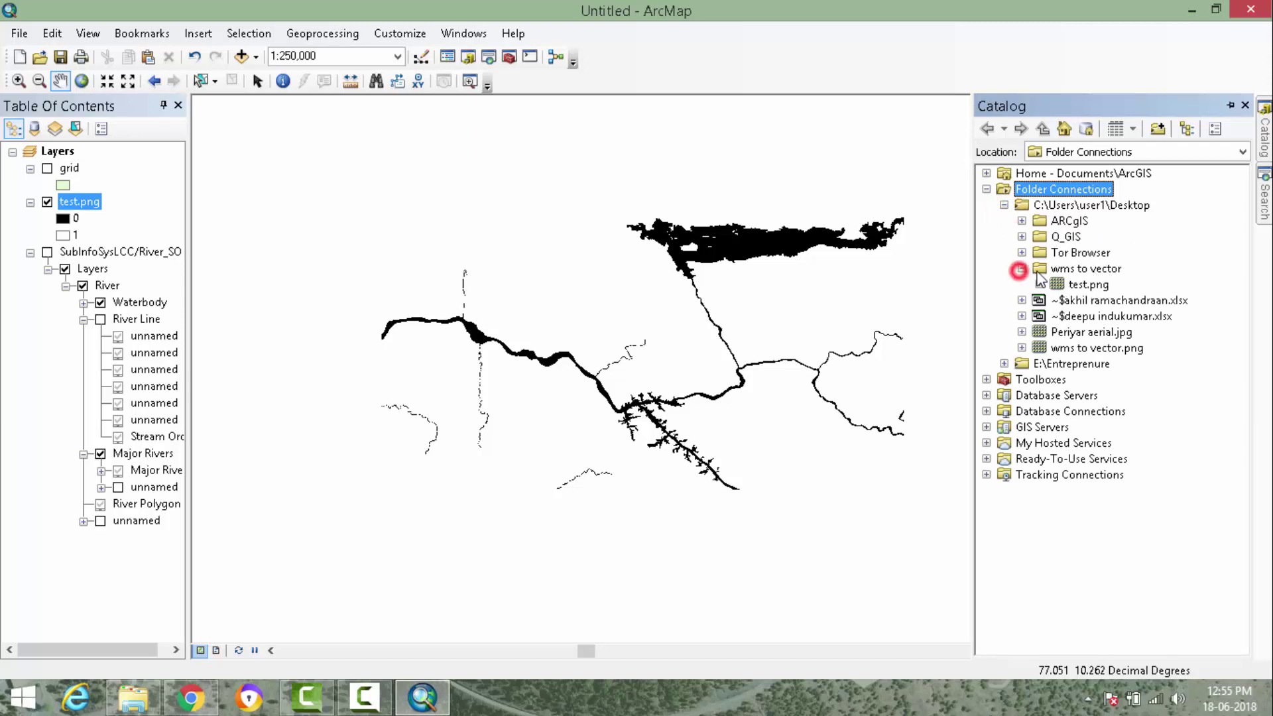
right_click(1041, 270)
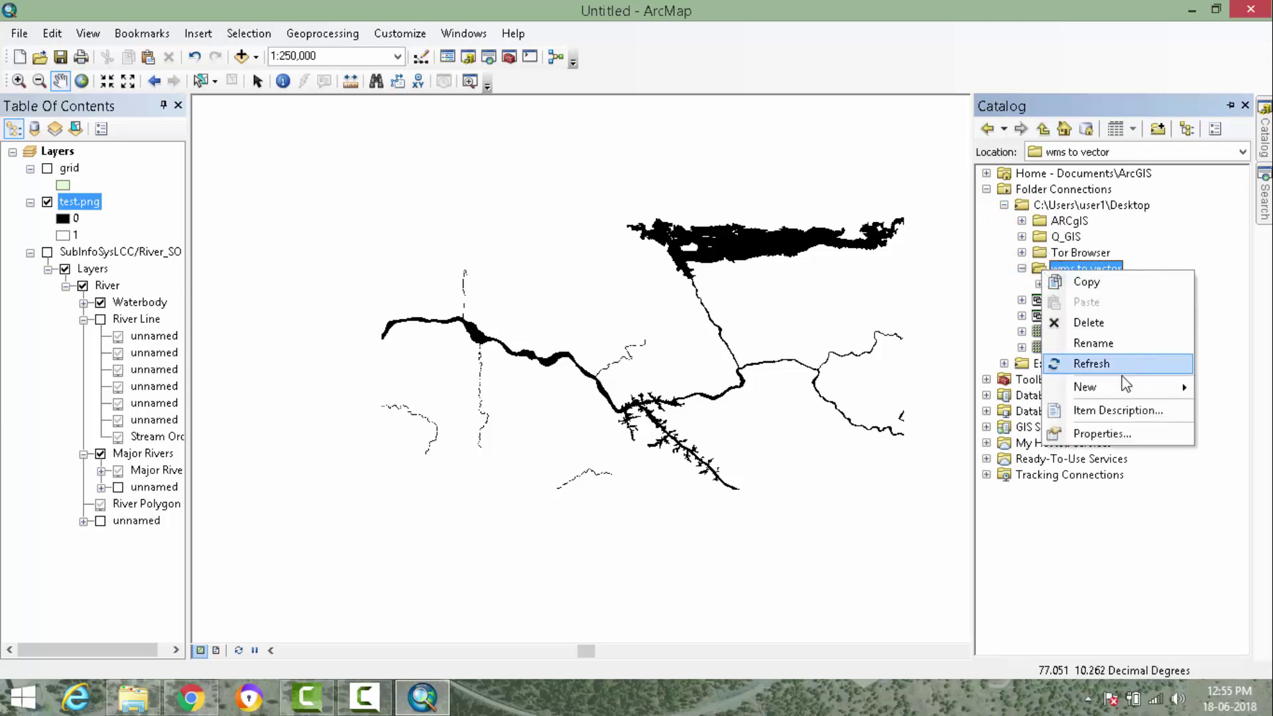
mouse_move(1086, 387)
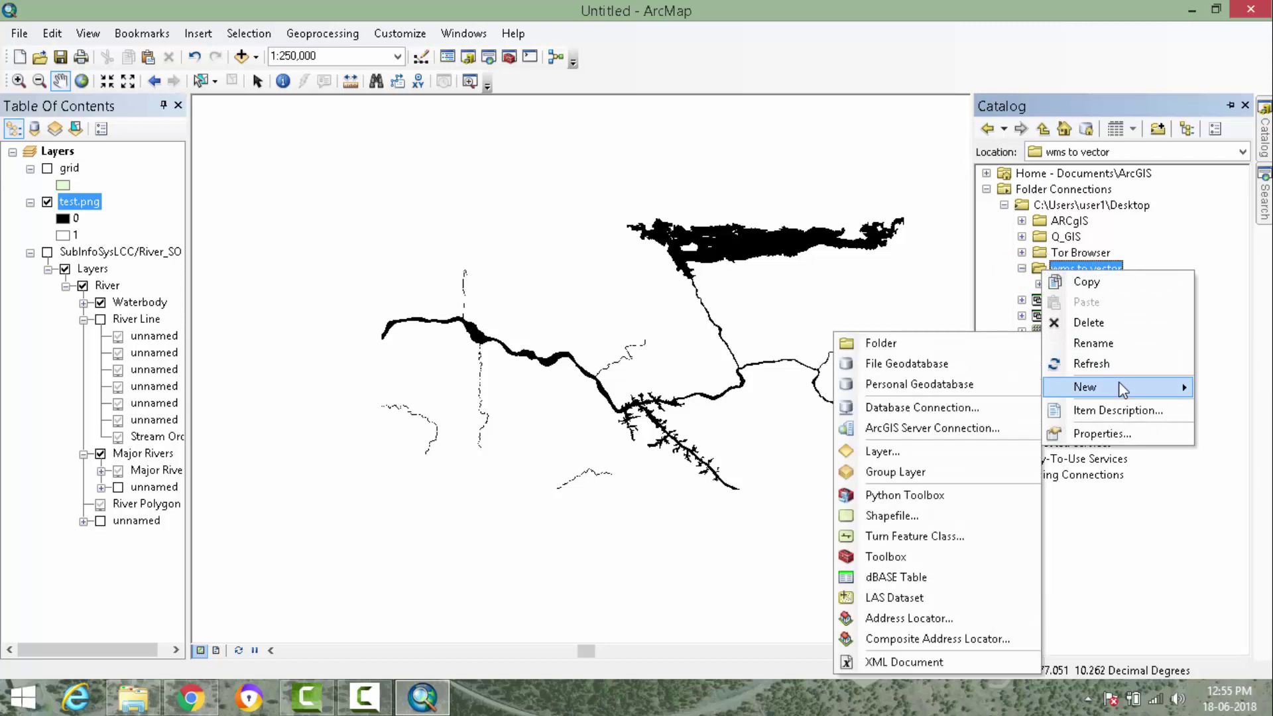
- Start a new Polyline shapefile named riverpolylie
click(896, 523)
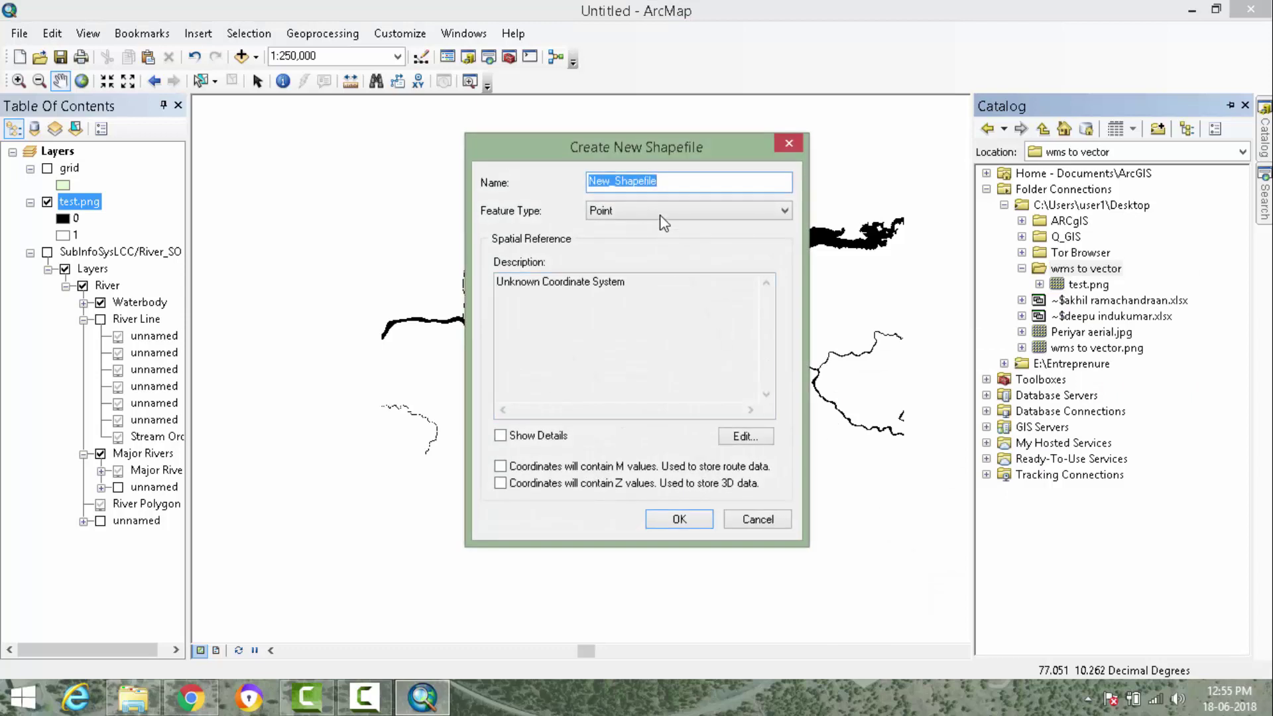
click(661, 216)
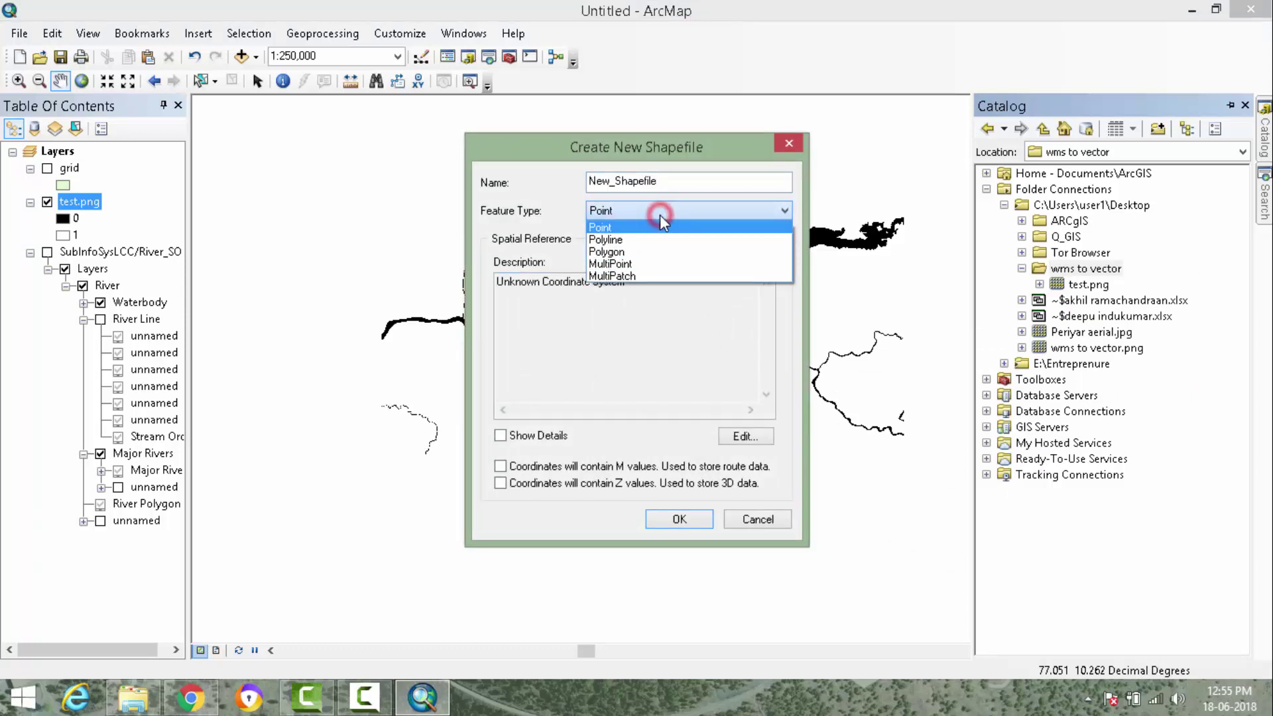
click(614, 242)
drag(673, 179, 567, 195)
text(riverpolylie)
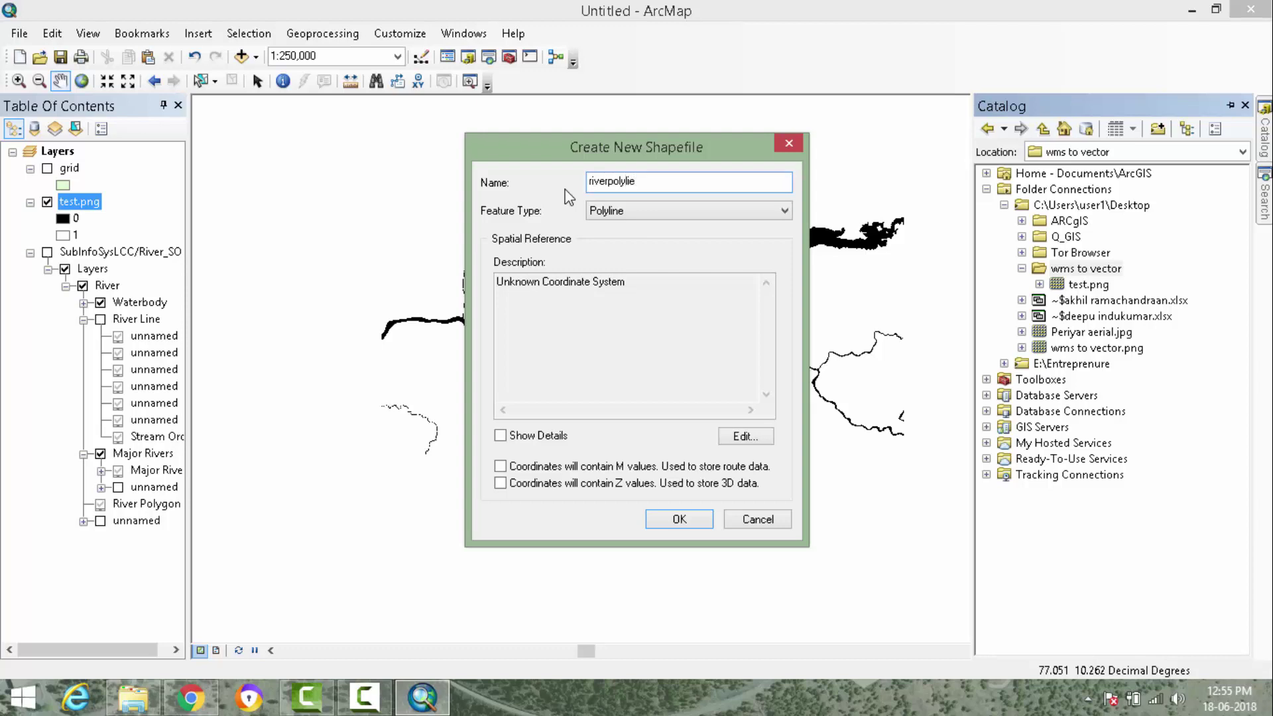
- Set its coordinate system to Geographic > World > WGS 1984 and create the shapefile
click(747, 438)
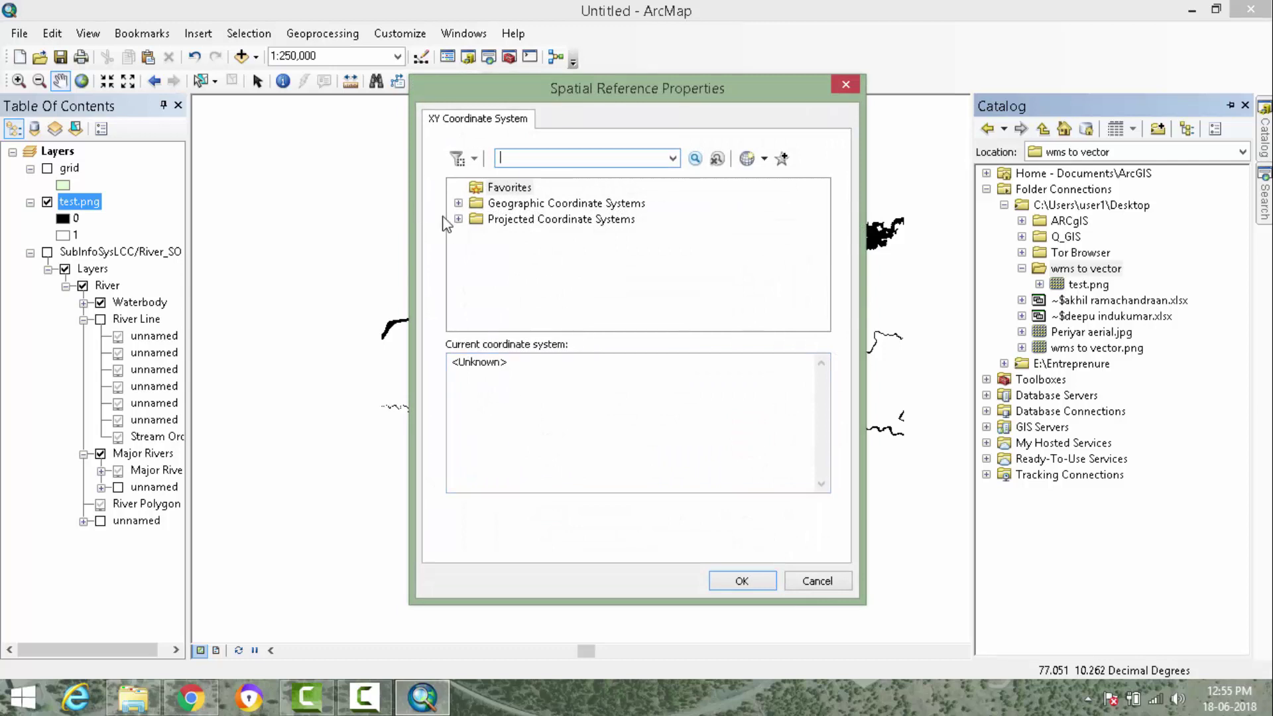
click(459, 203)
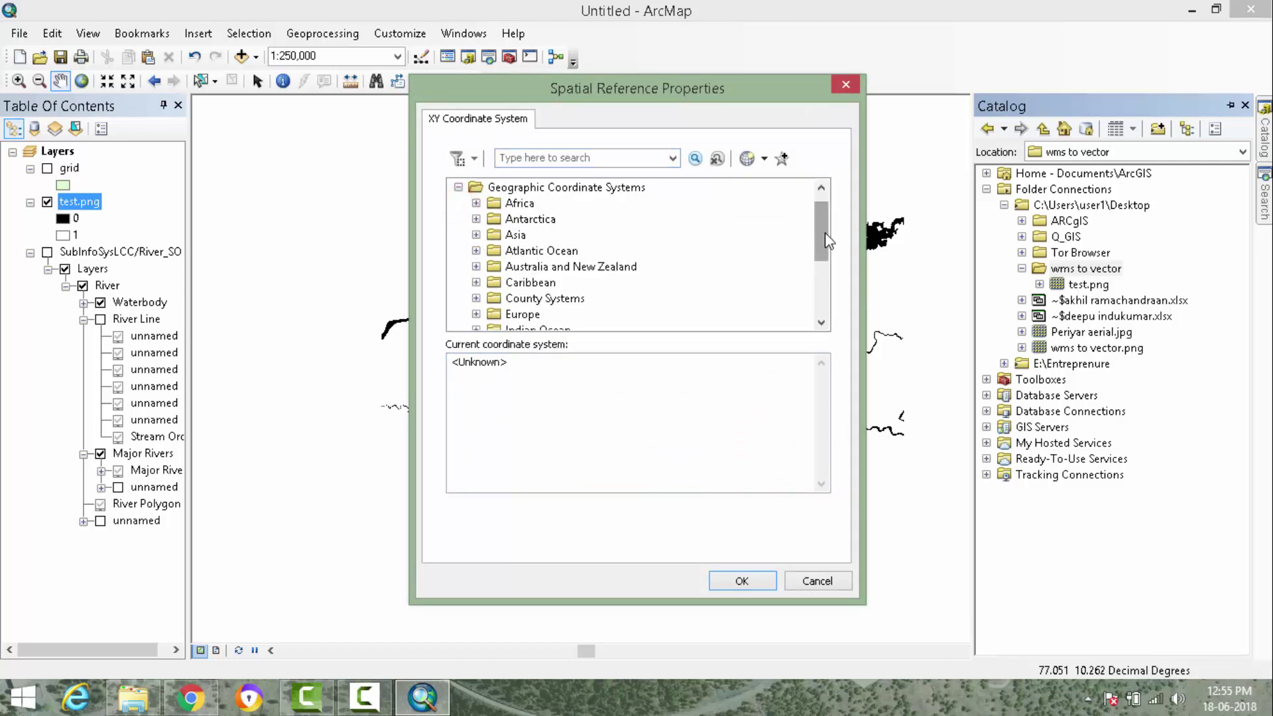
drag(823, 240, 822, 293)
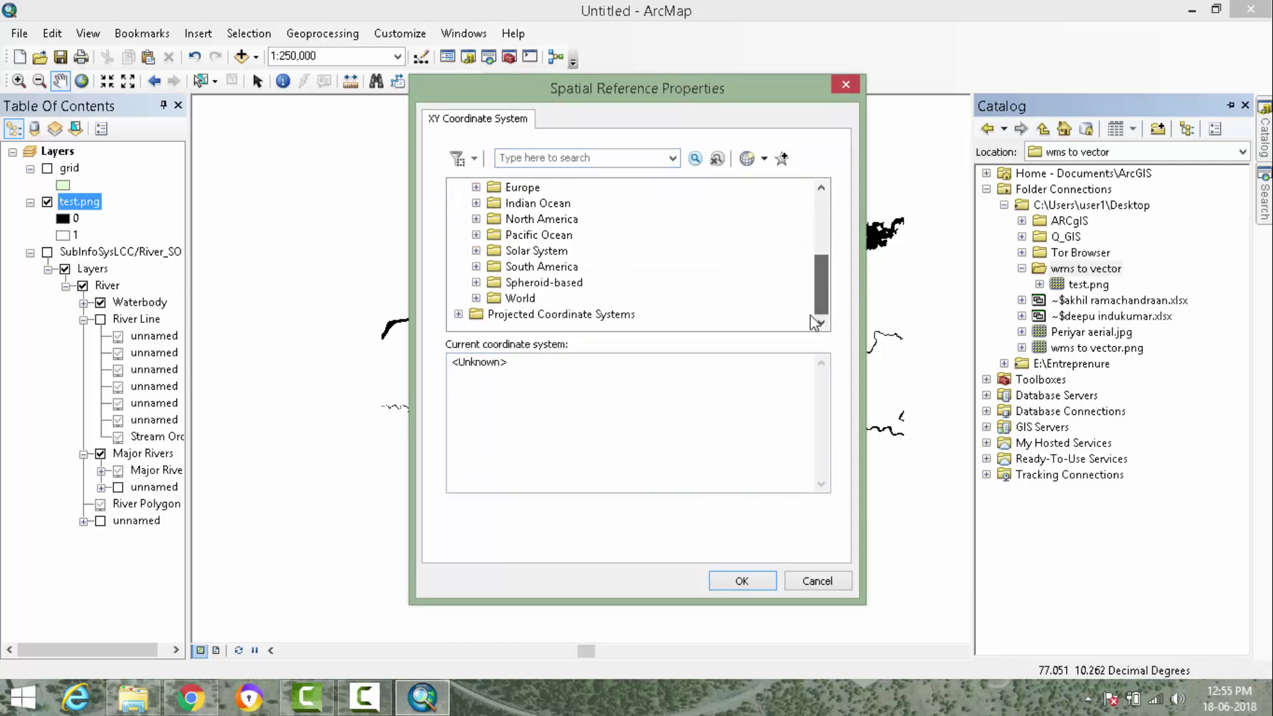
click(476, 298)
scroll(597, 298, down, 4)
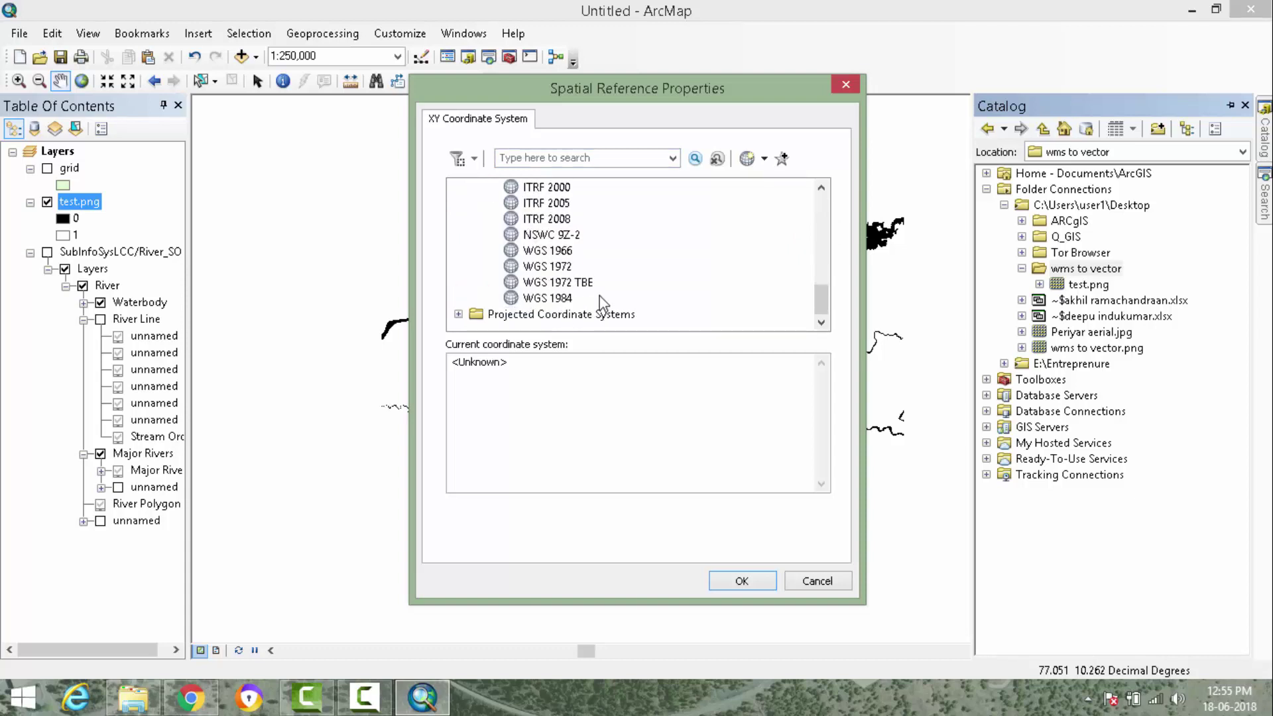
click(553, 298)
click(741, 582)
click(677, 521)
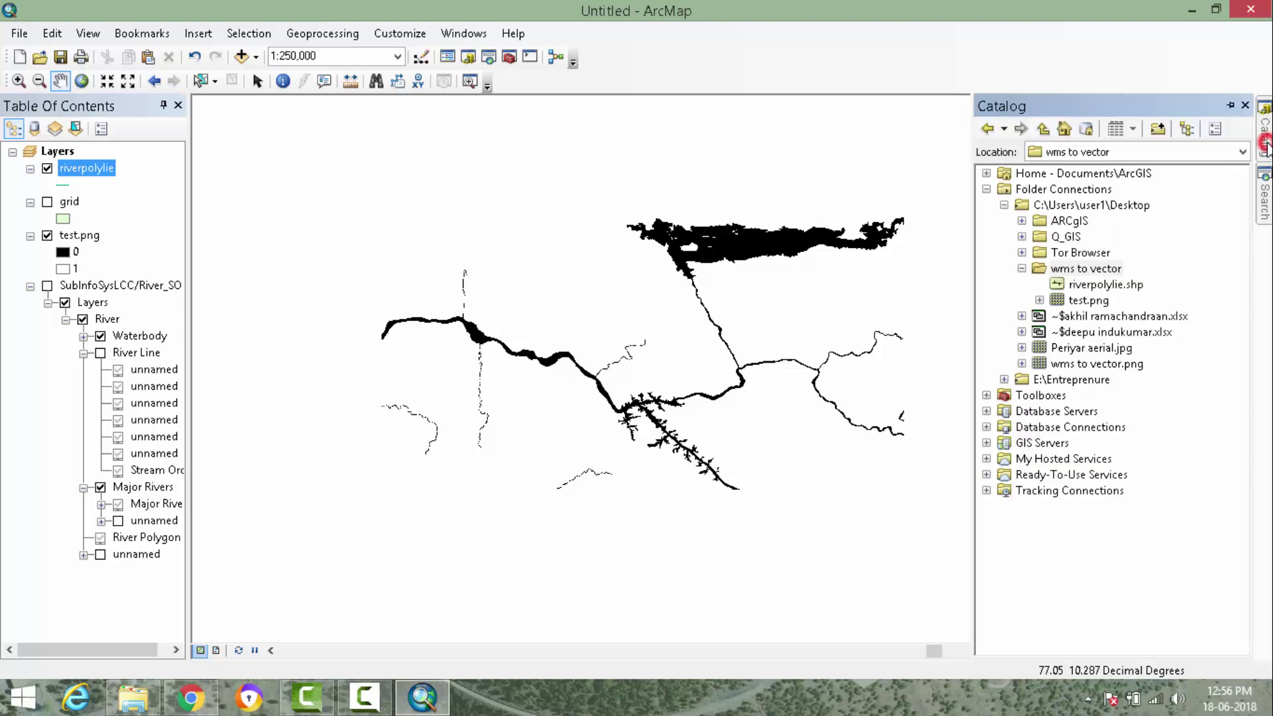
- Start a new Polygon shapefile named riverpolygon in the wms to vector folder
click(1083, 275)
right_click(1083, 274)
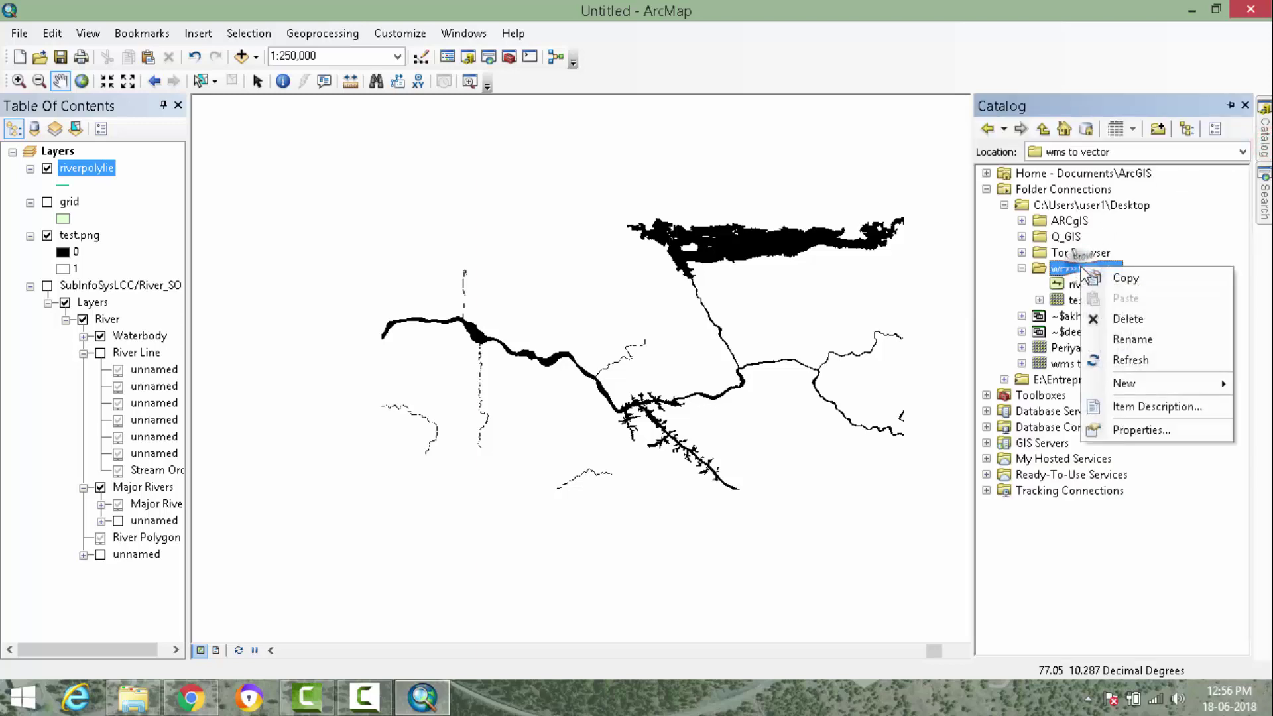
mouse_move(1124, 383)
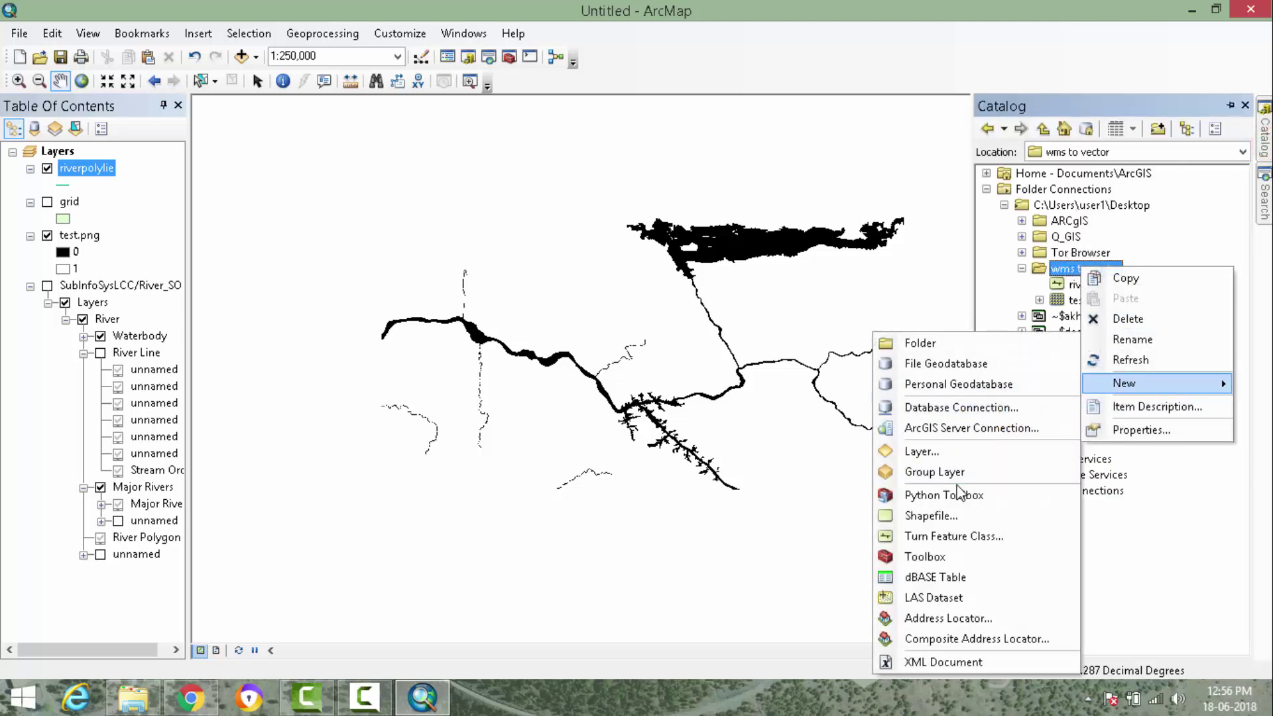
click(932, 513)
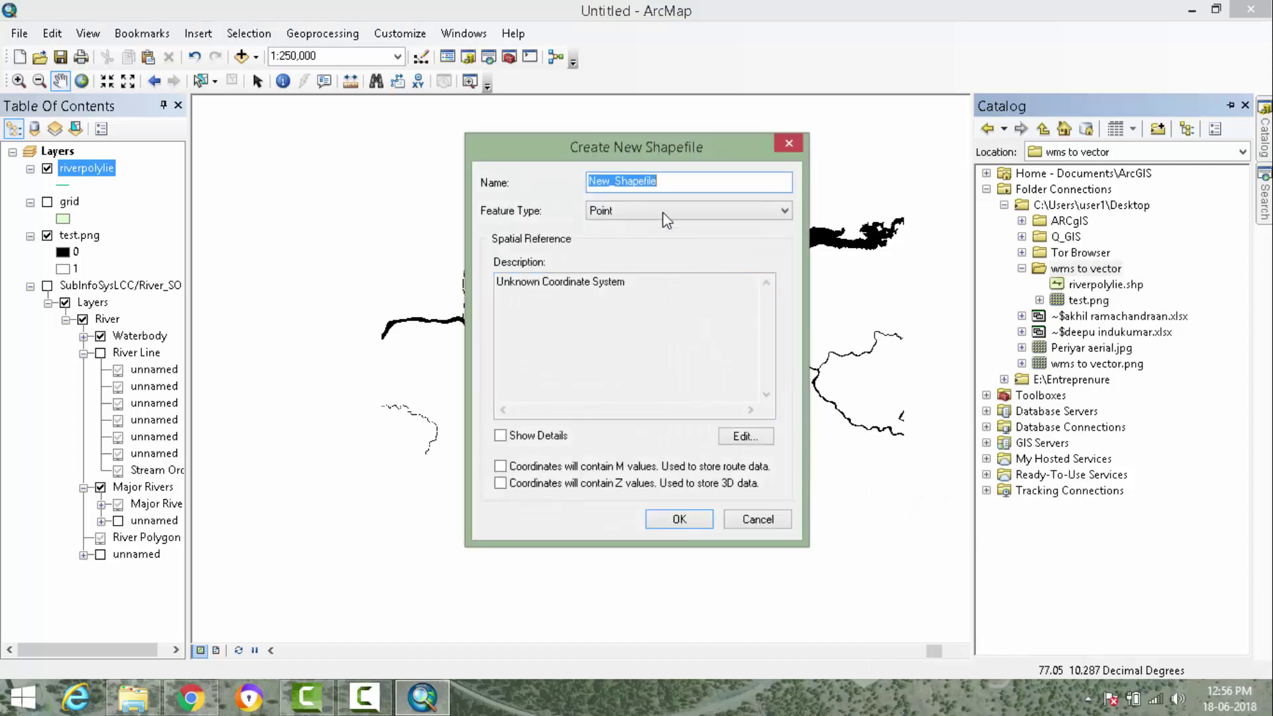
text(r)
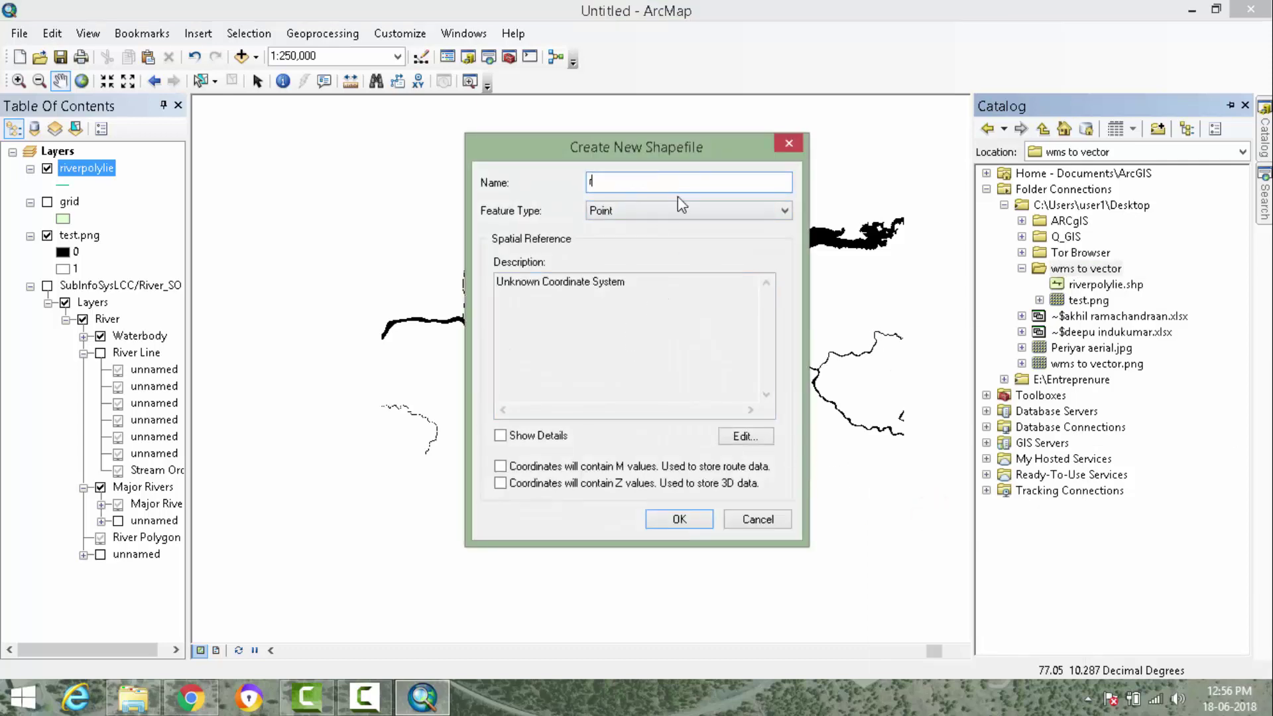
text(iver)
text(polygon)
click(673, 211)
click(642, 252)
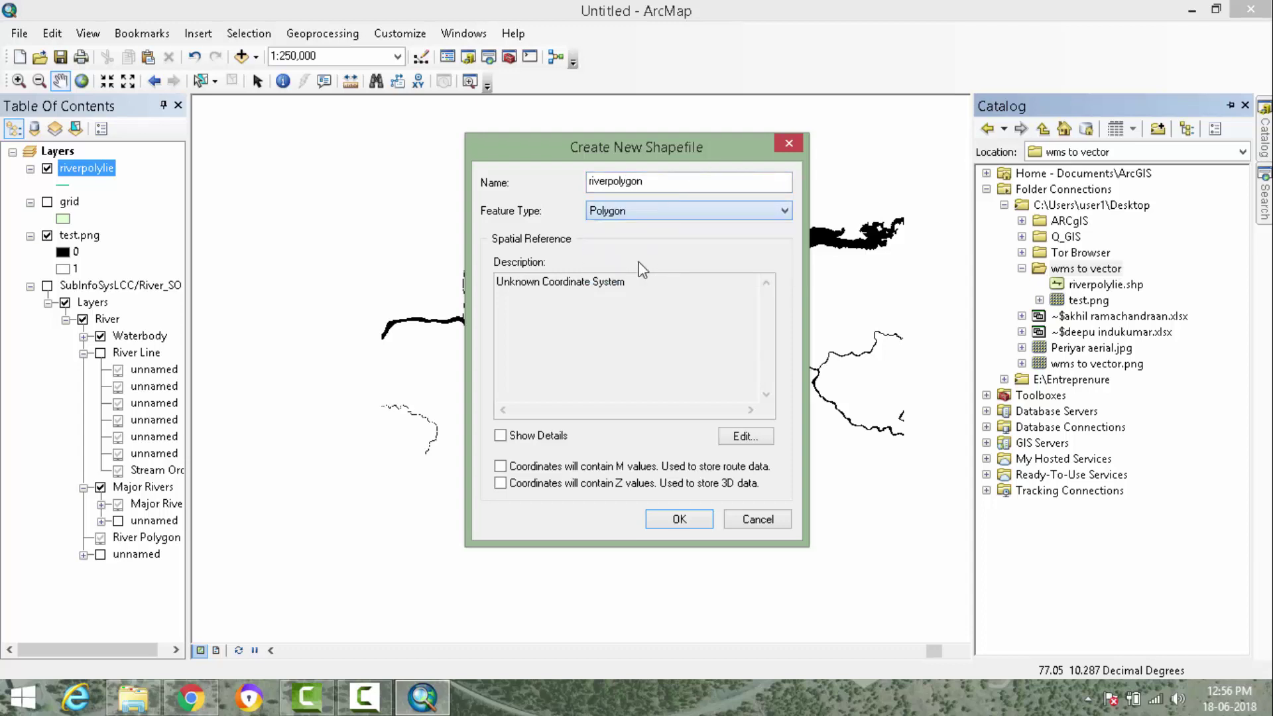
- Give riverpolygon WGS 1984 coordinates and create it
click(745, 436)
click(458, 204)
scroll(457, 209, down, 3)
click(476, 298)
scroll(648, 250, down, 4)
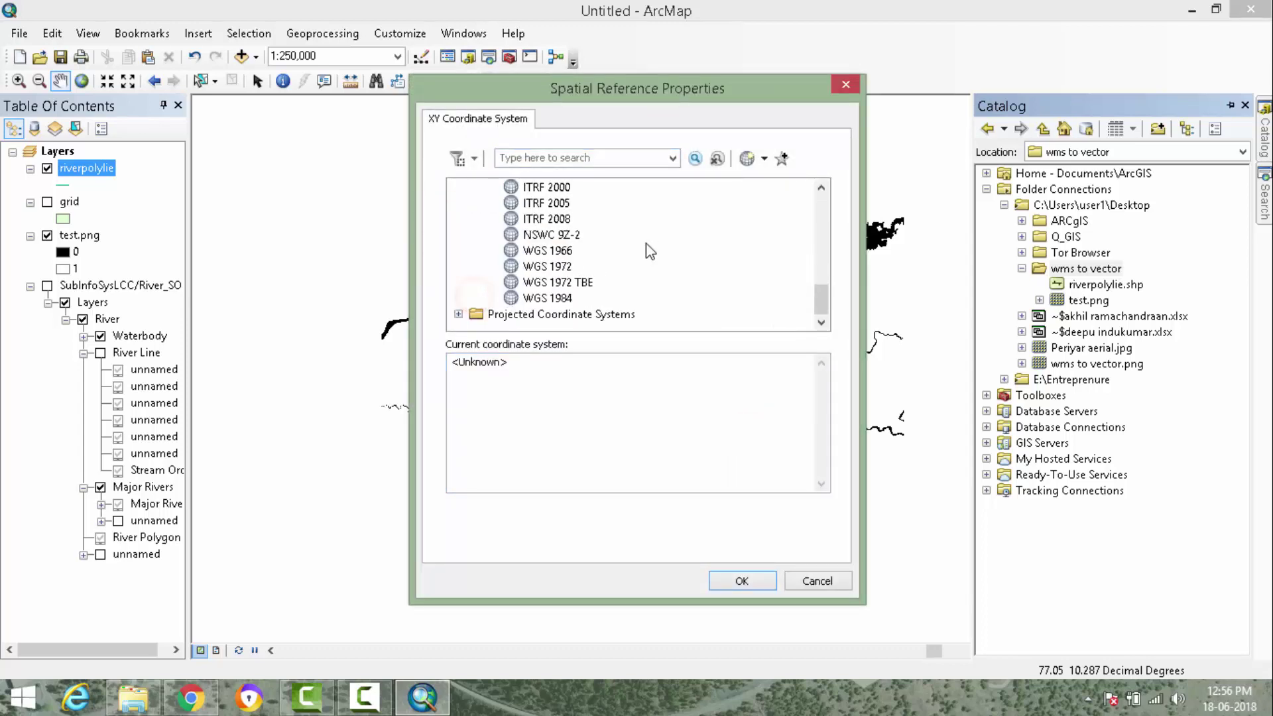
click(550, 298)
click(747, 580)
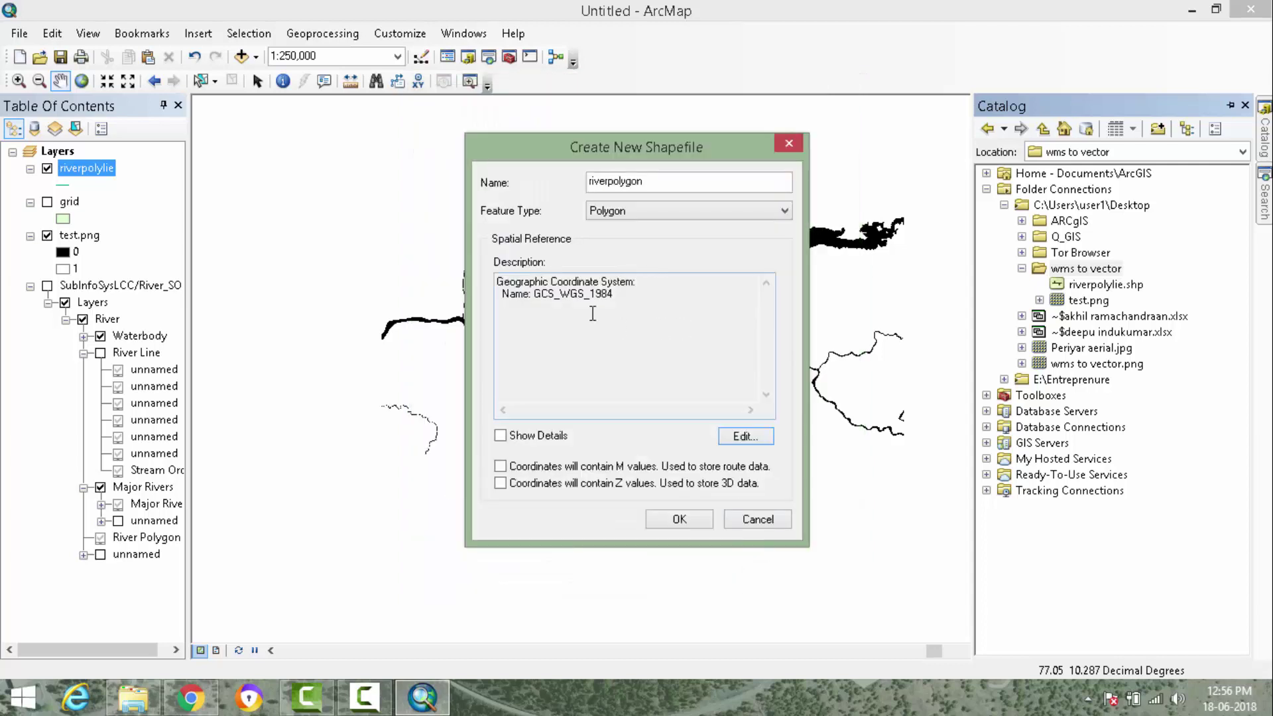
click(679, 520)
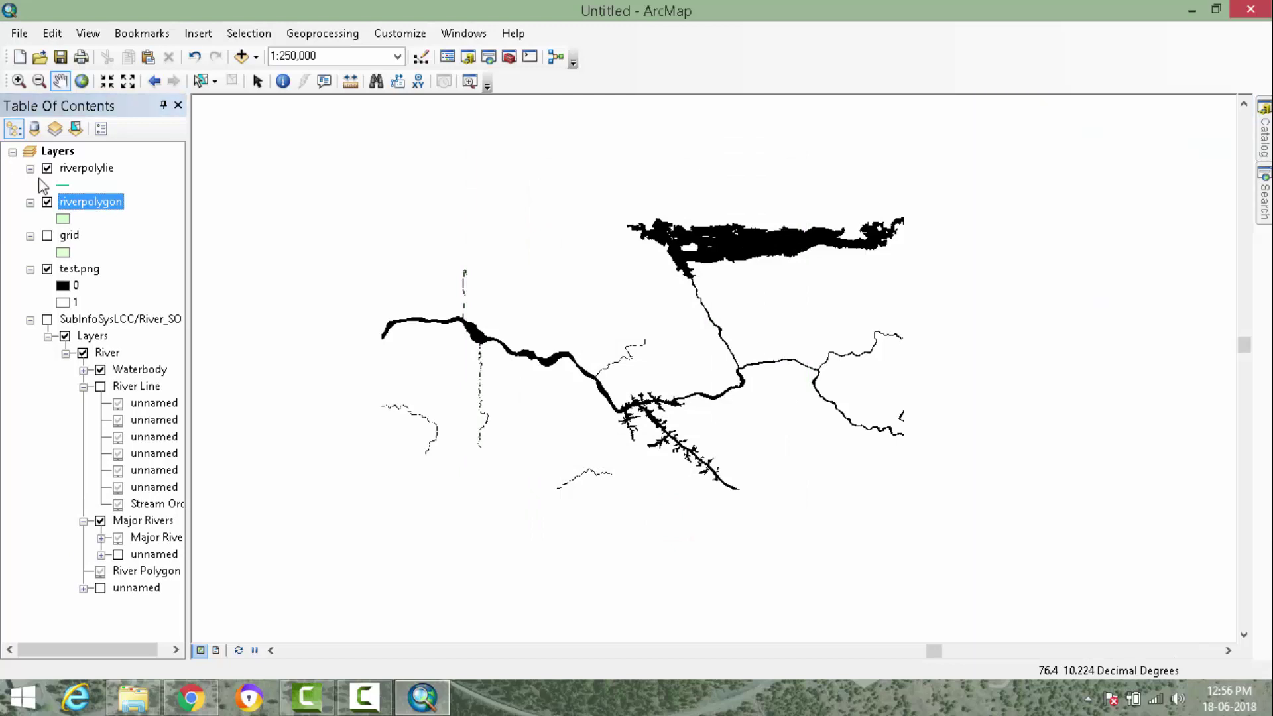
- Select the riverpolylie and riverpolygon layers and dock the Editor toolbar
click(84, 170)
click(84, 204)
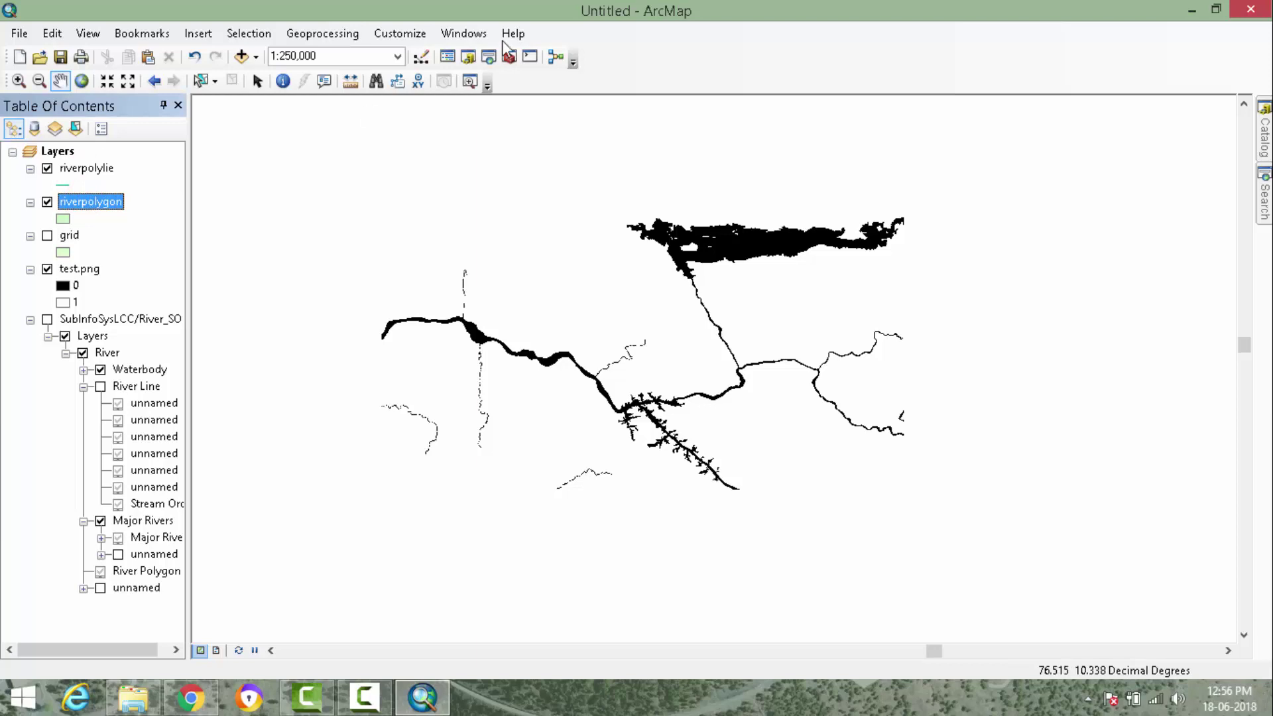
right_click(644, 46)
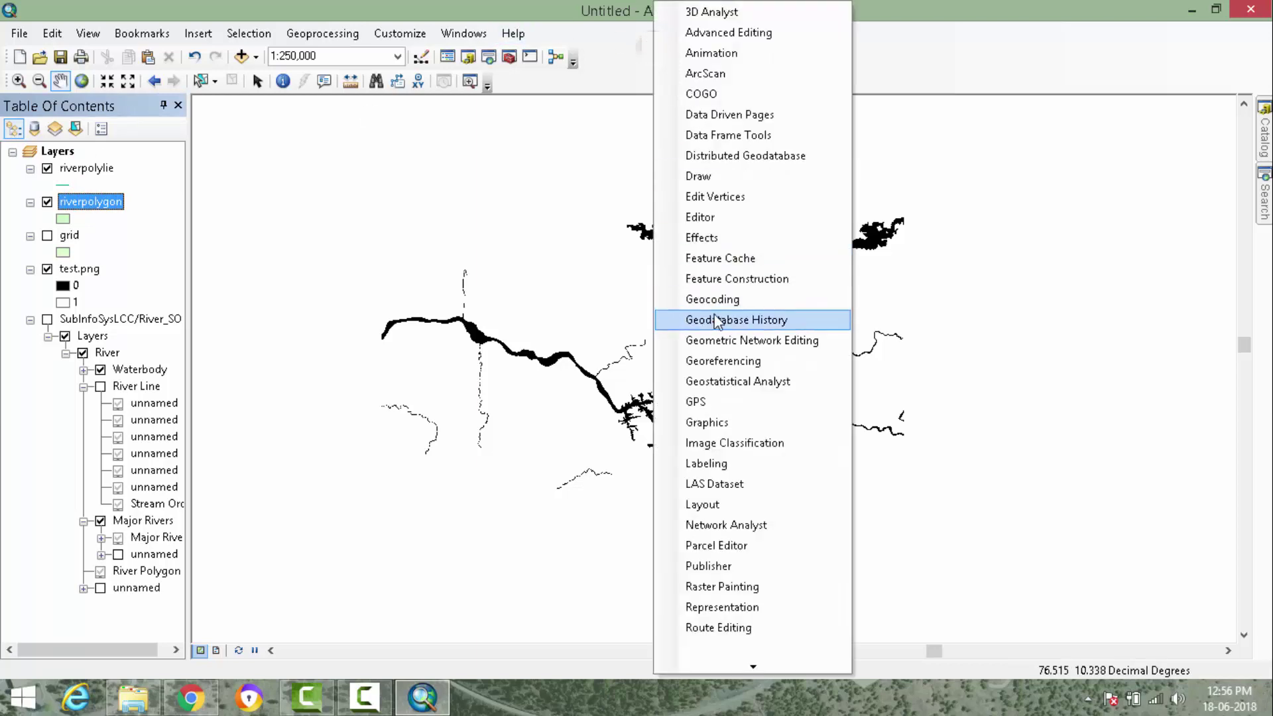
click(700, 217)
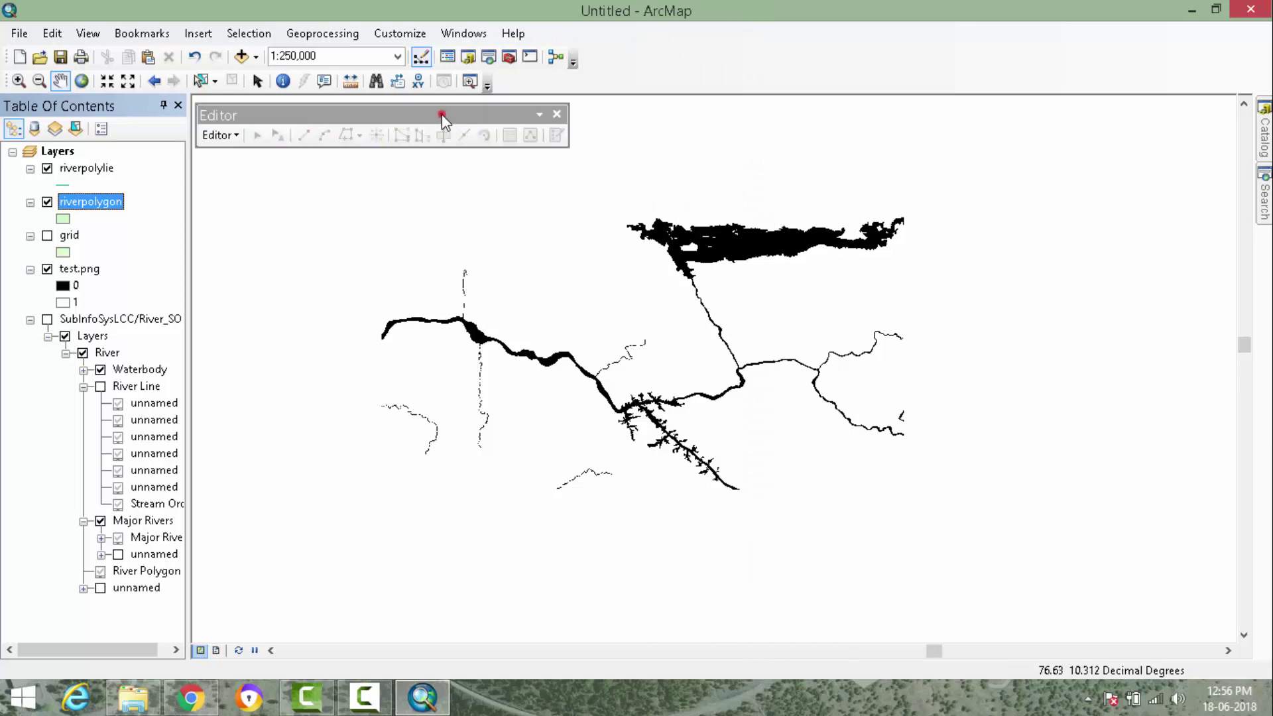
double_click(441, 116)
- Start editing the riverpolygon workspace, continuing past the spatial reference warning
click(521, 81)
click(536, 104)
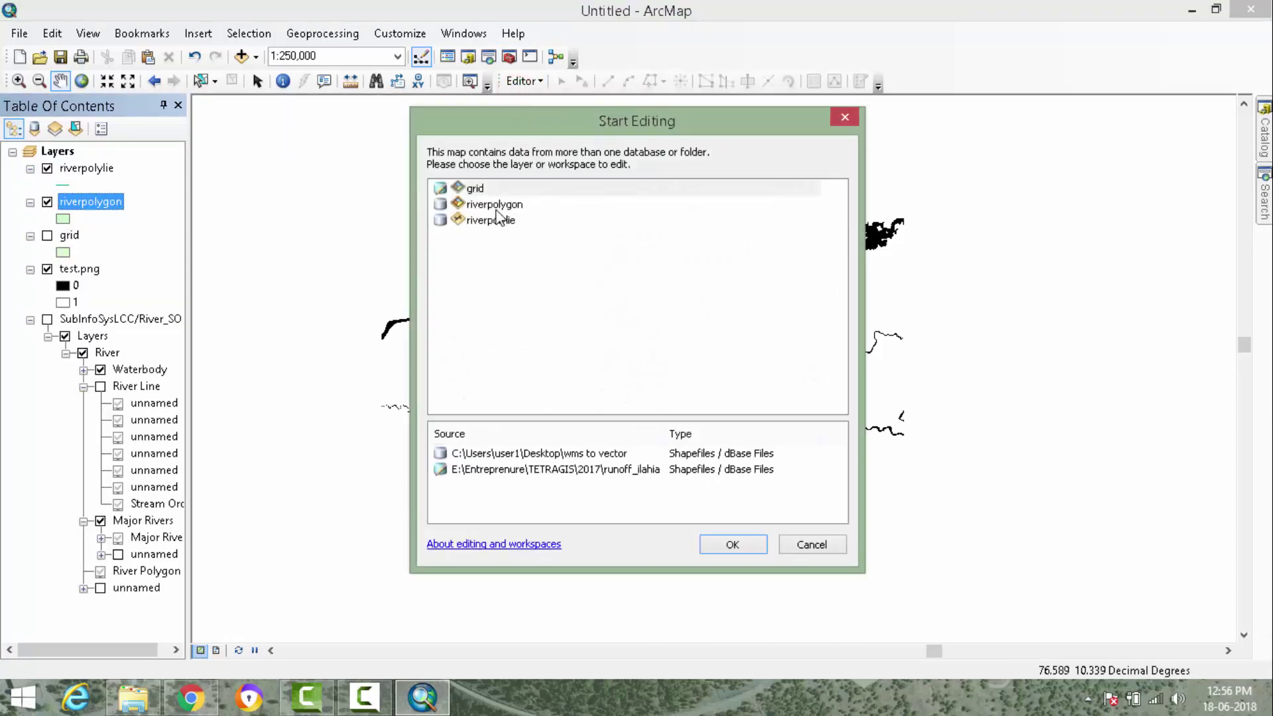
click(496, 206)
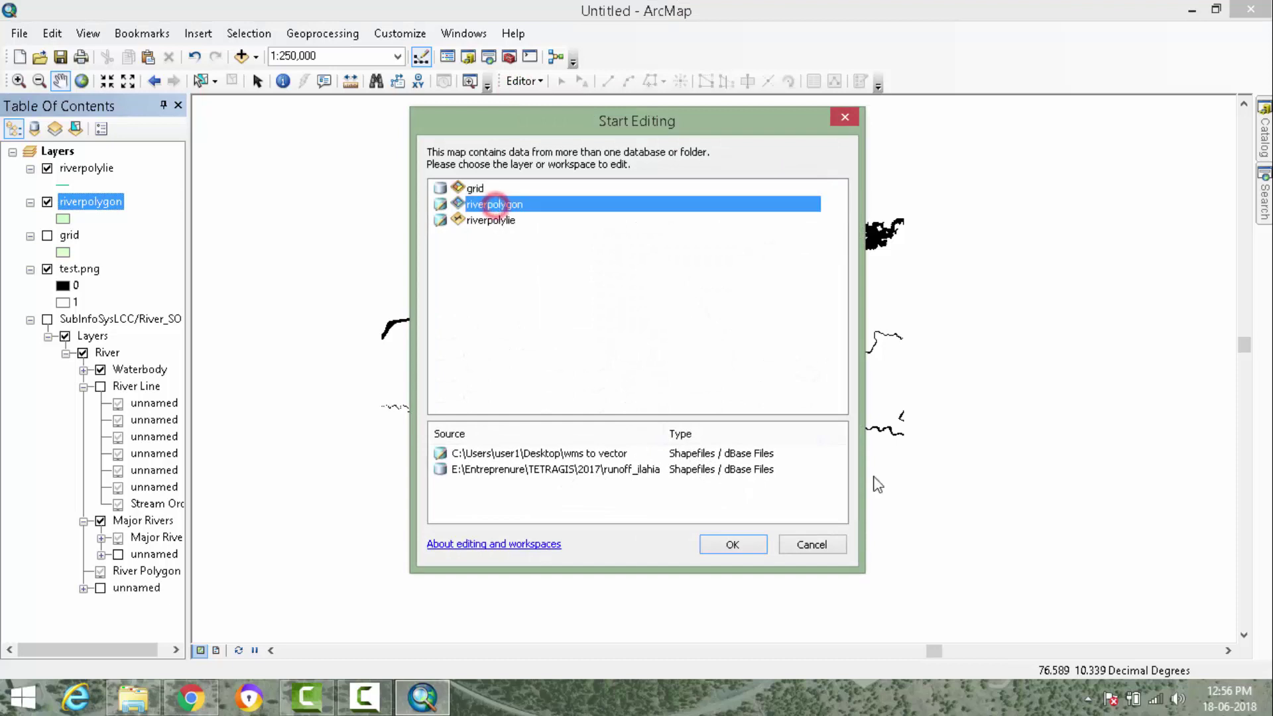
click(745, 544)
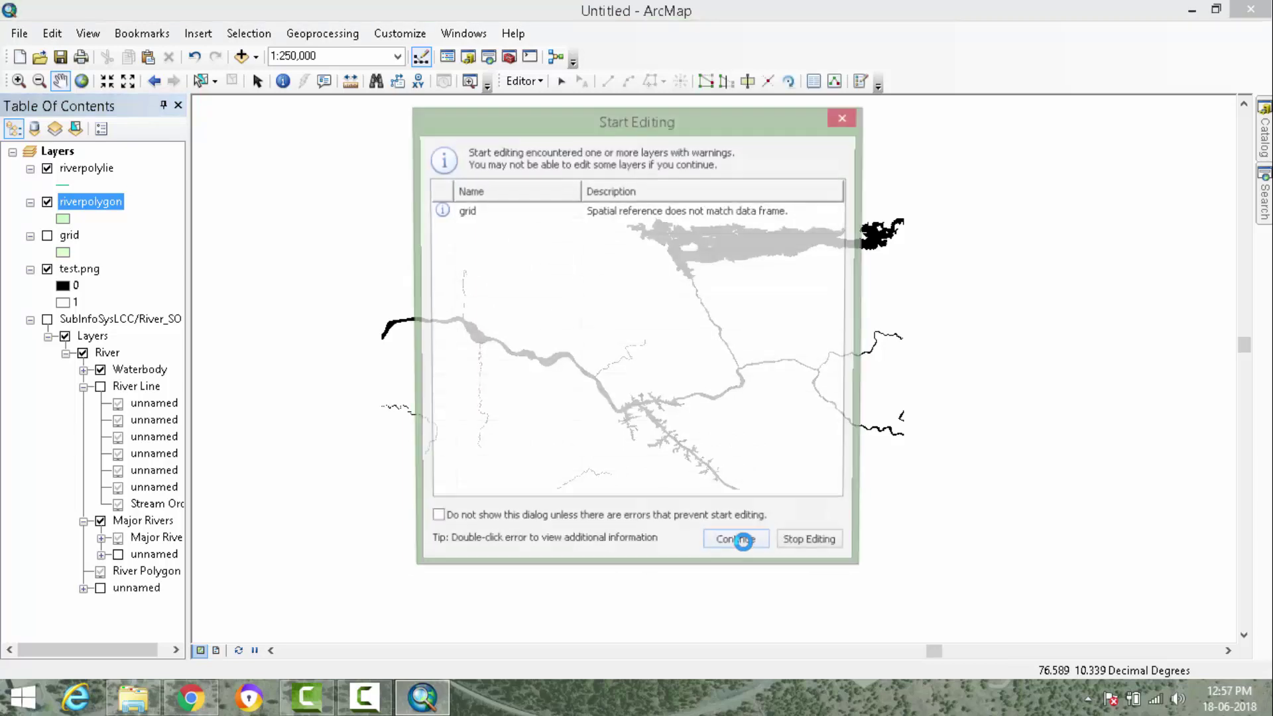
click(738, 546)
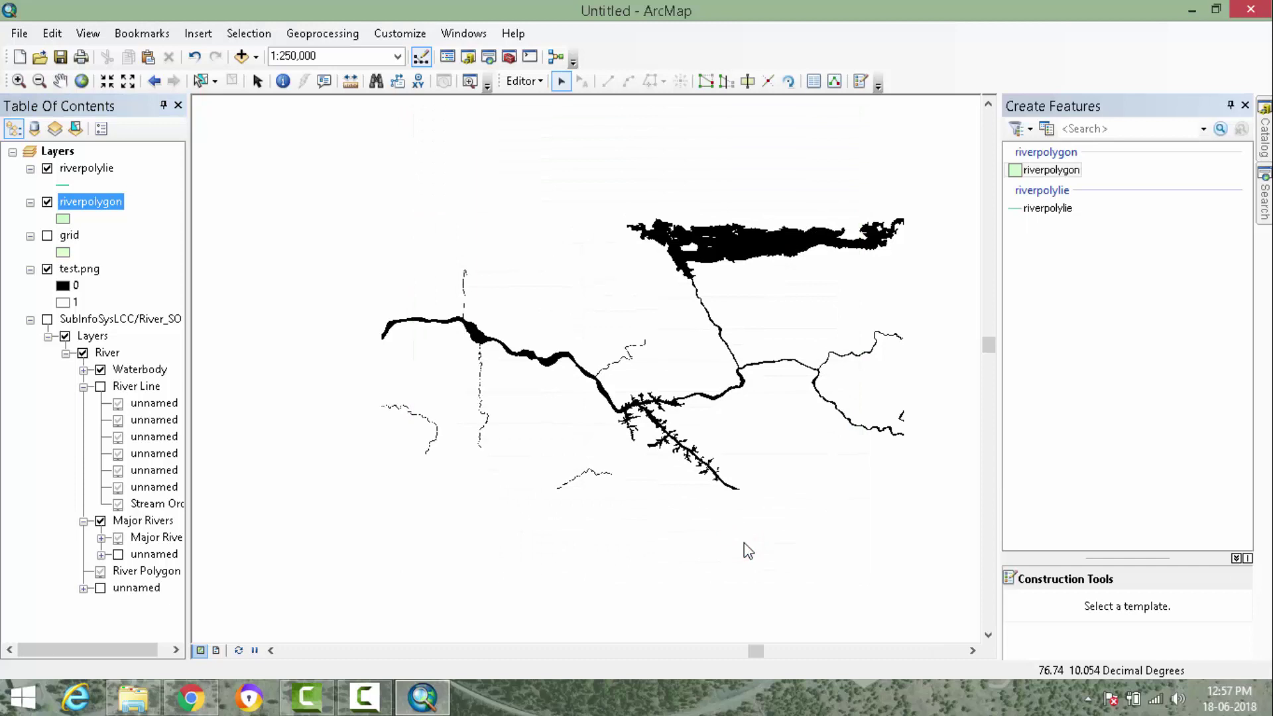
- Show the ArcScan toolbar and dock it beside the other toolbars
right_click(980, 50)
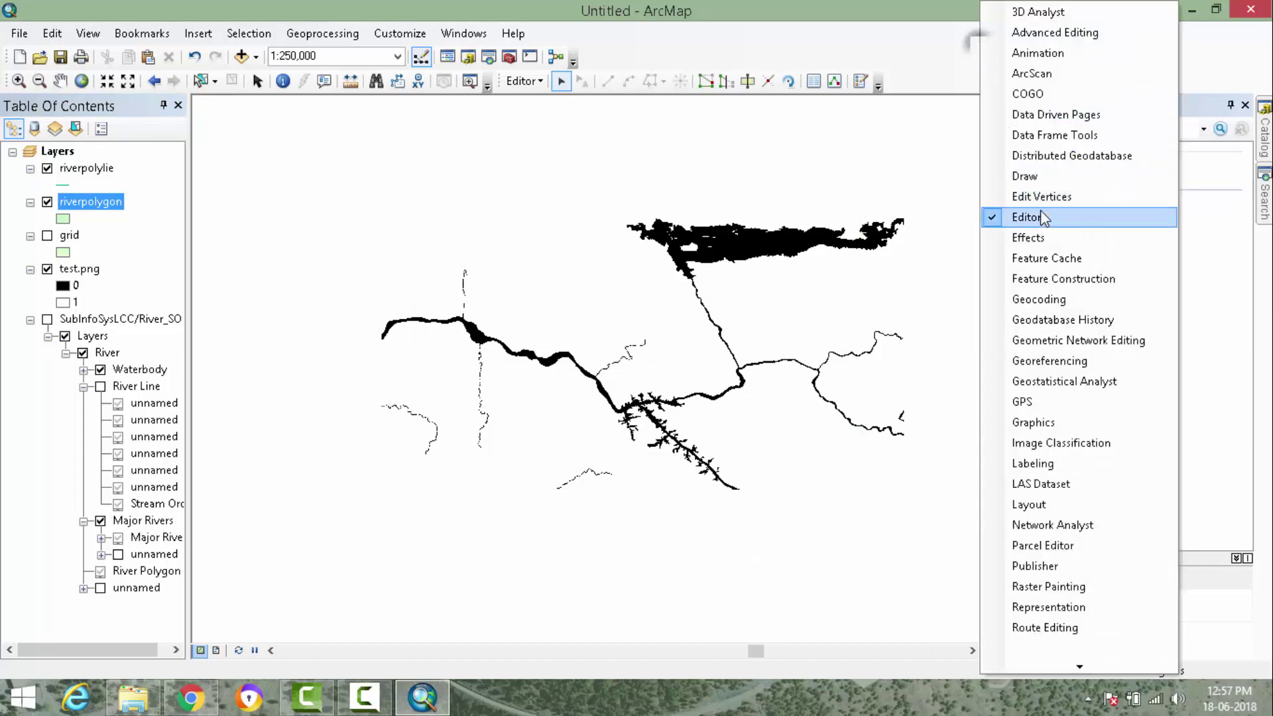
click(1031, 74)
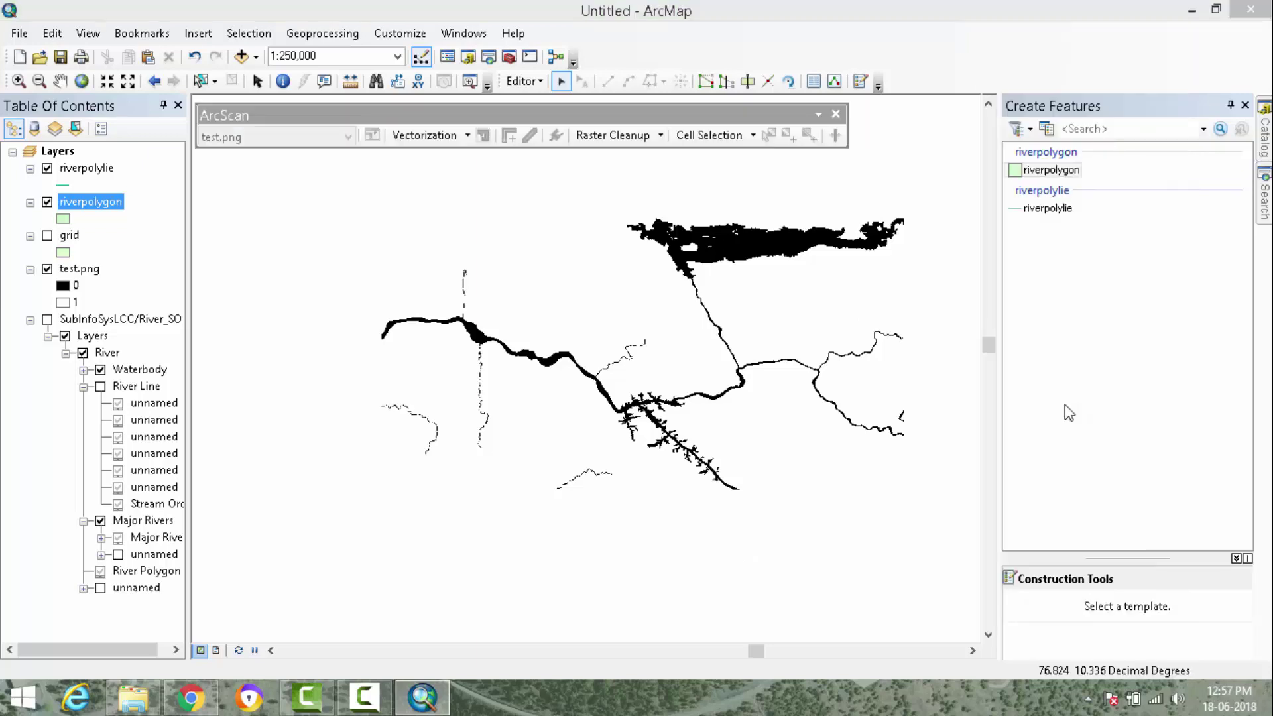
drag(422, 114, 836, 57)
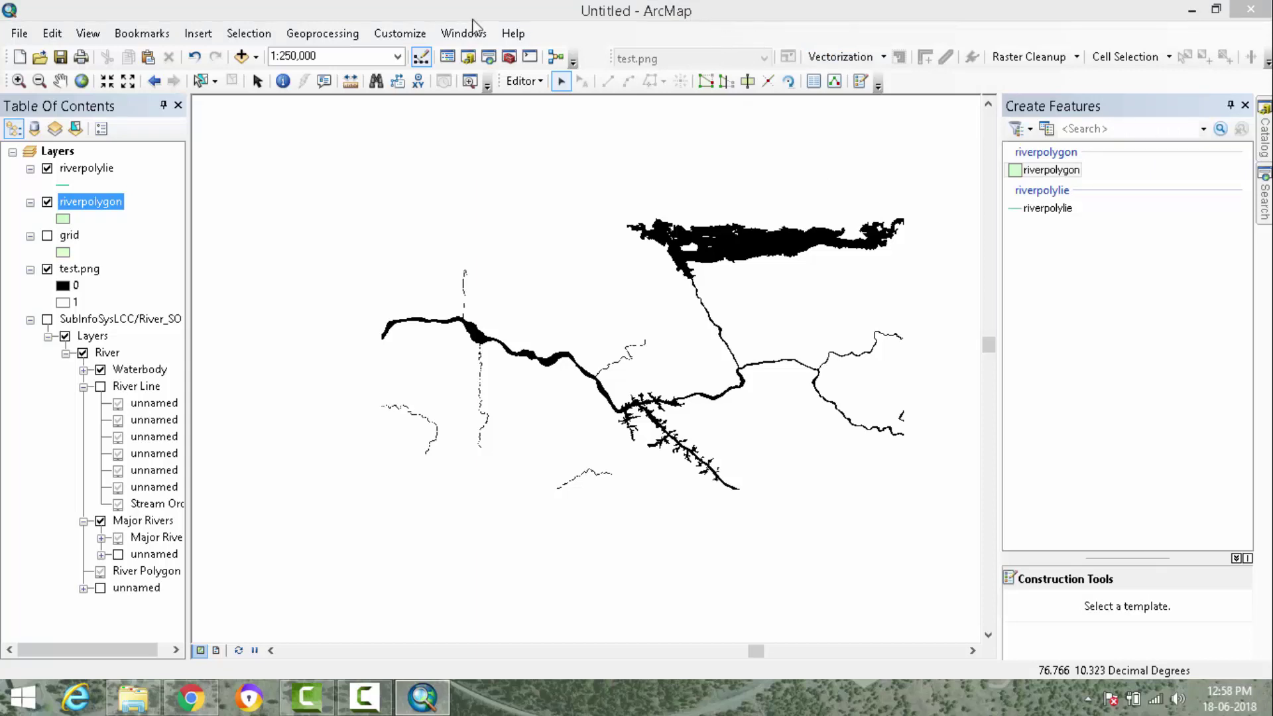
- Enable the ArcScan extension in the Customize Extensions list
click(398, 34)
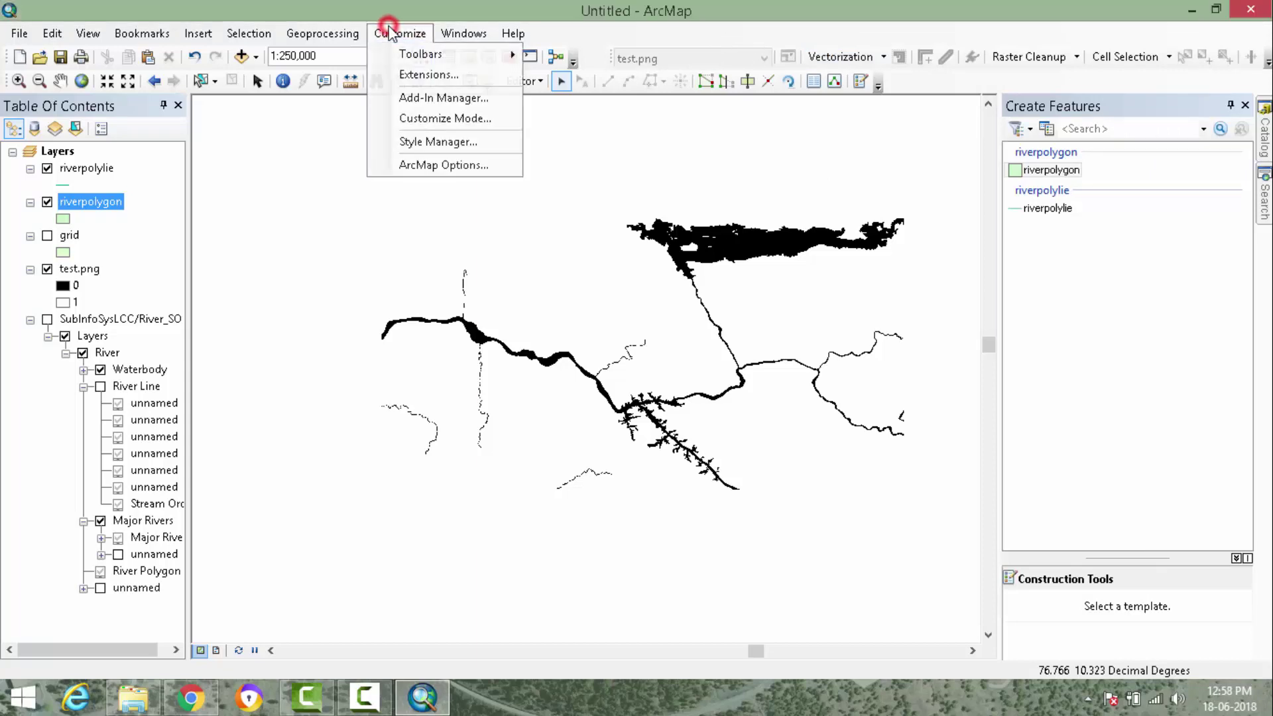
click(415, 77)
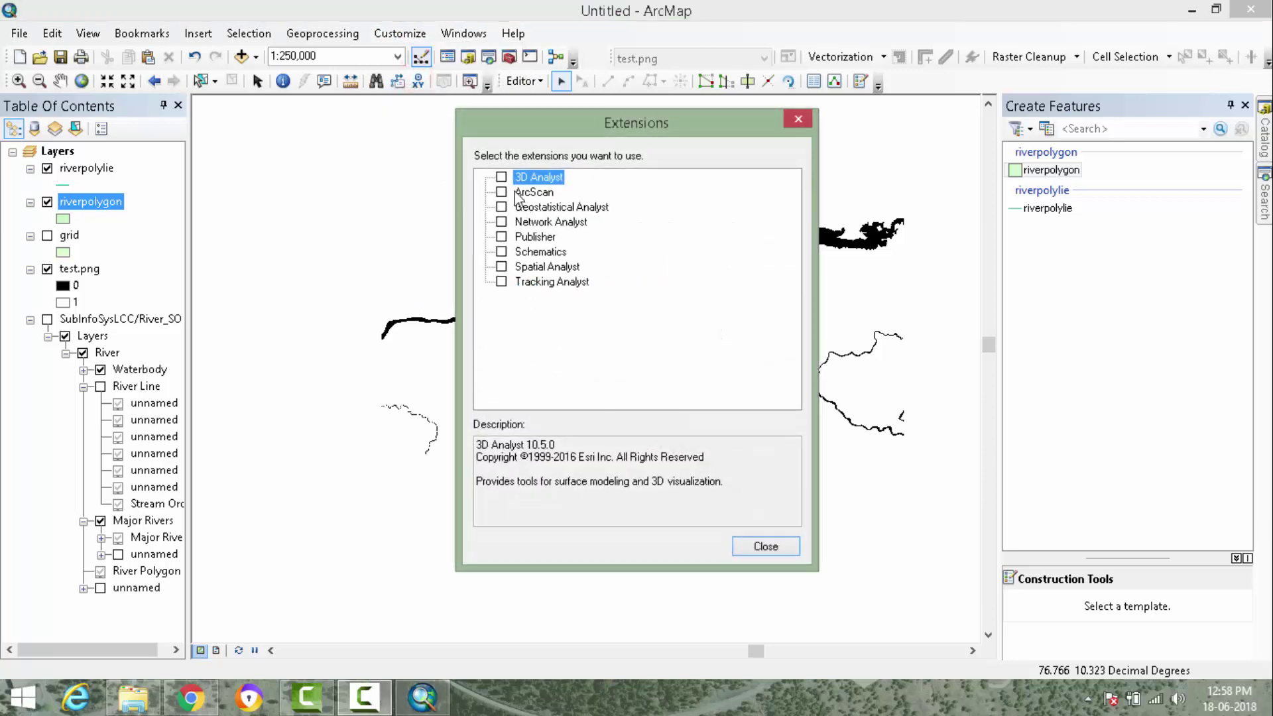
click(501, 192)
click(766, 545)
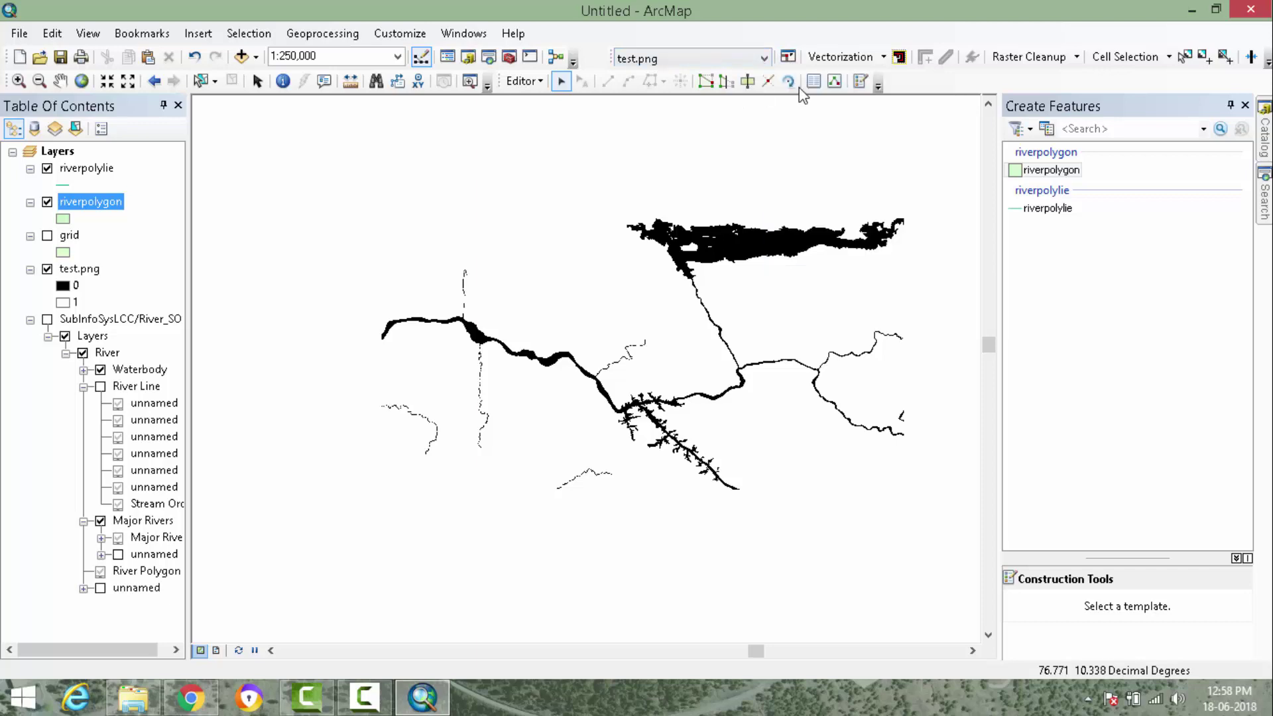
- Set the ArcScan vectorization method to Outline and apply it
click(882, 57)
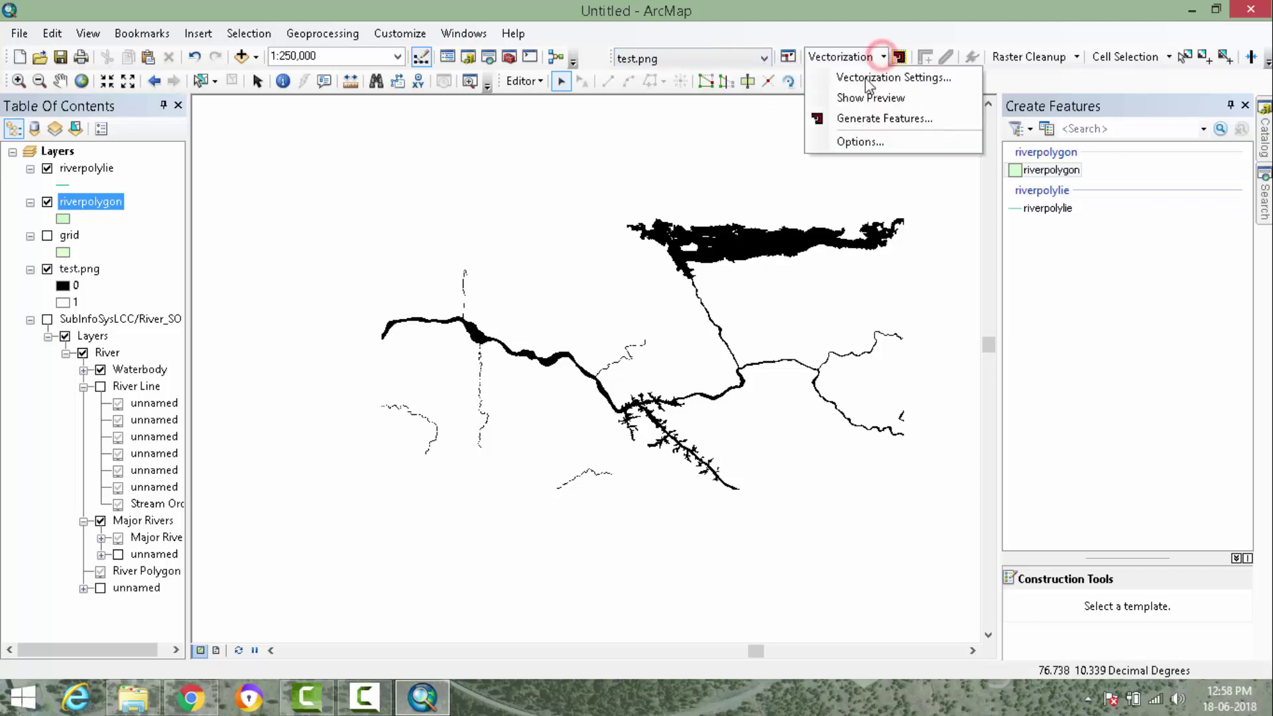
click(851, 140)
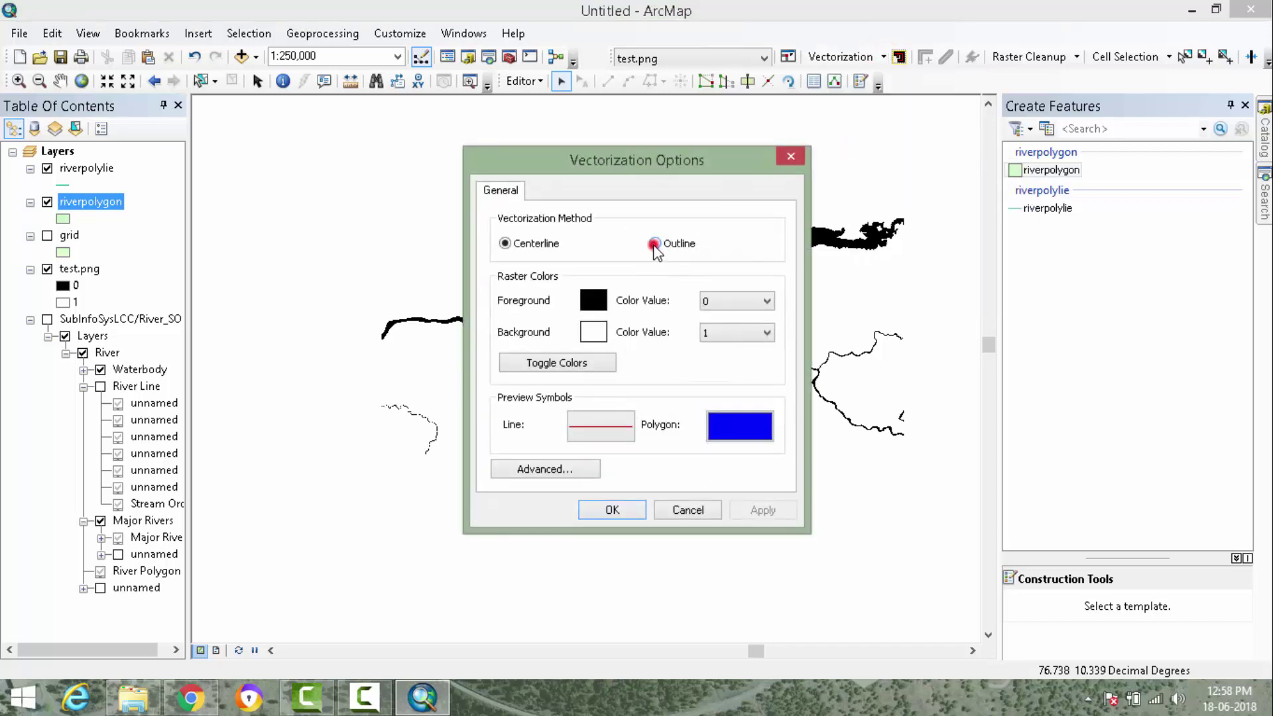
click(655, 244)
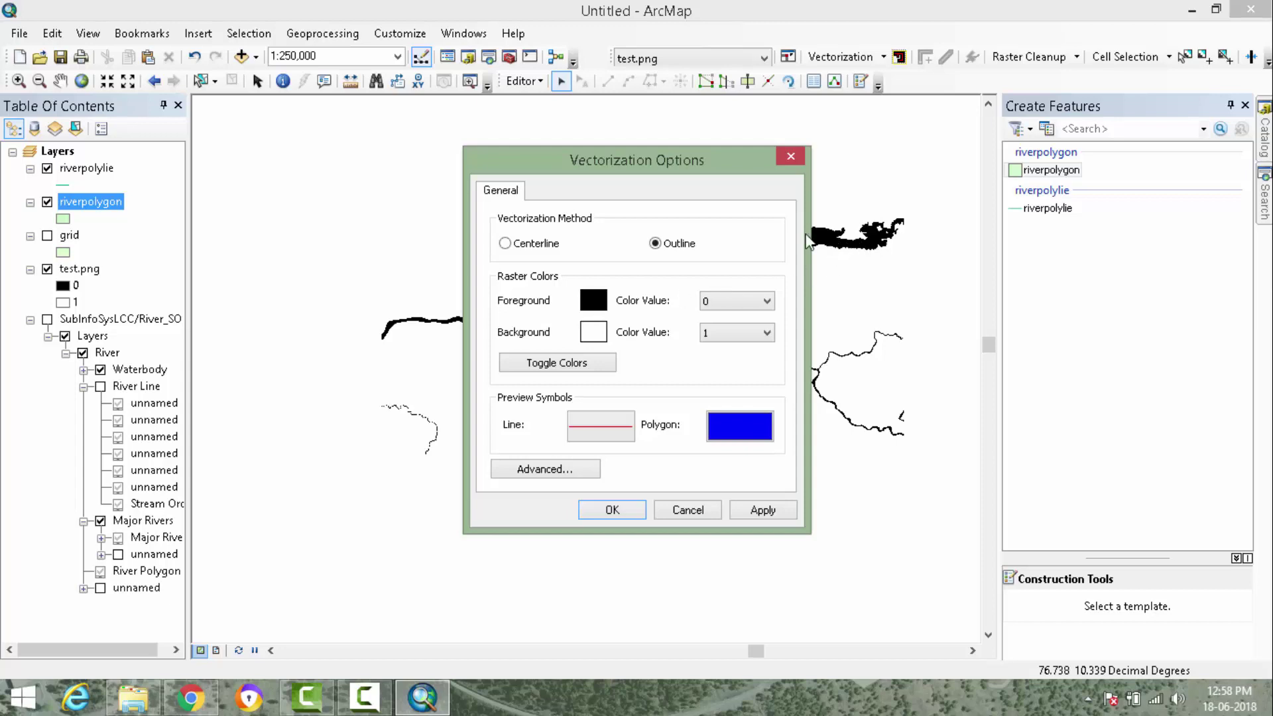
click(775, 510)
click(611, 510)
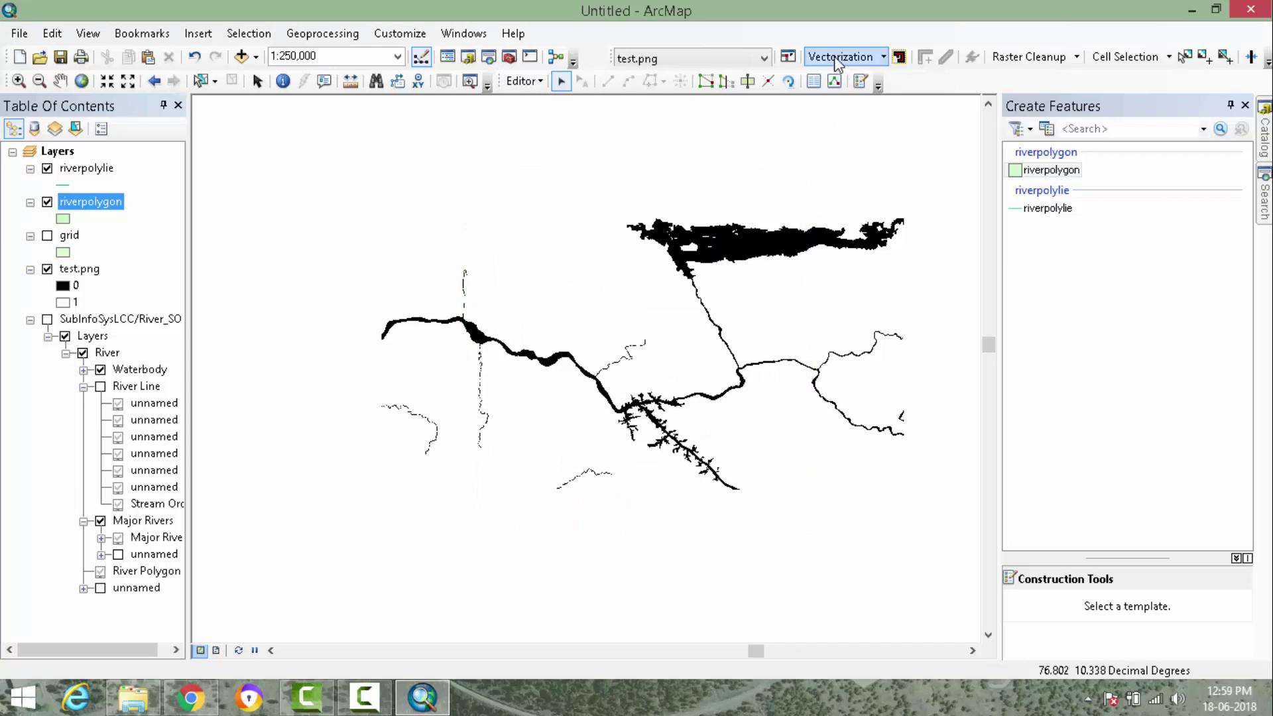
- Generate features from the river raster into the riverpolygon and riverpolylie layers
click(839, 57)
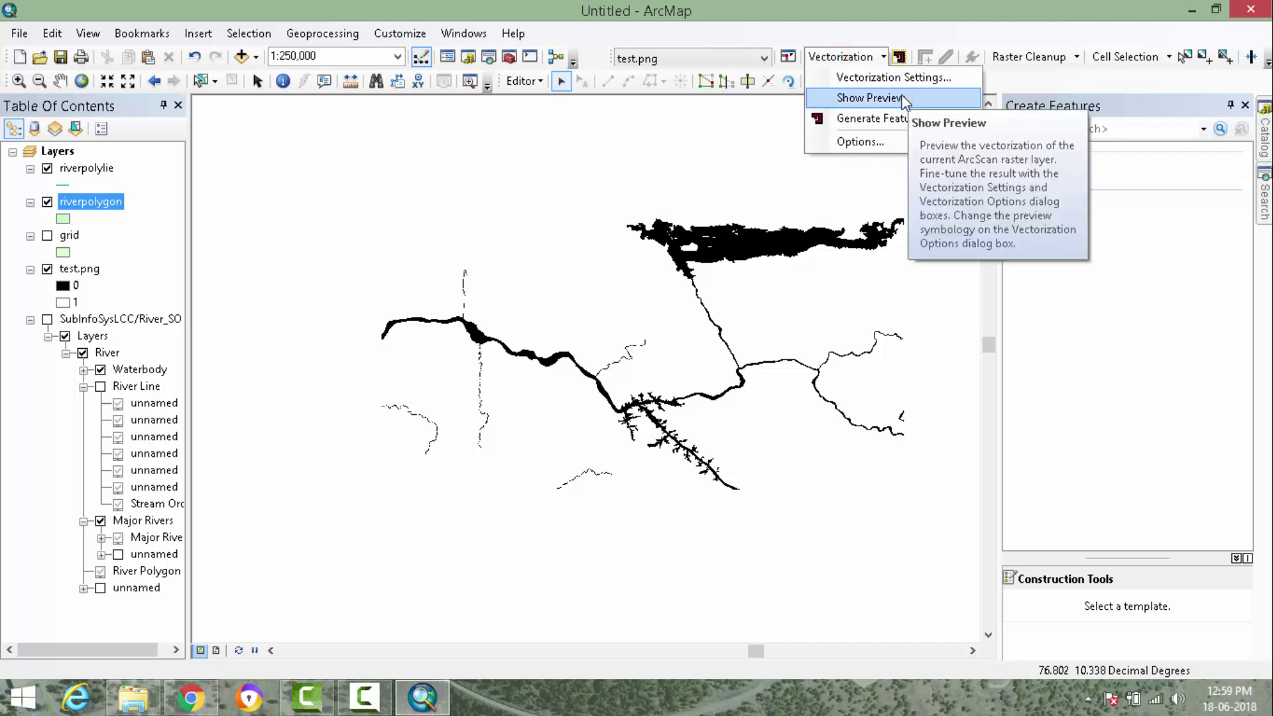
click(861, 120)
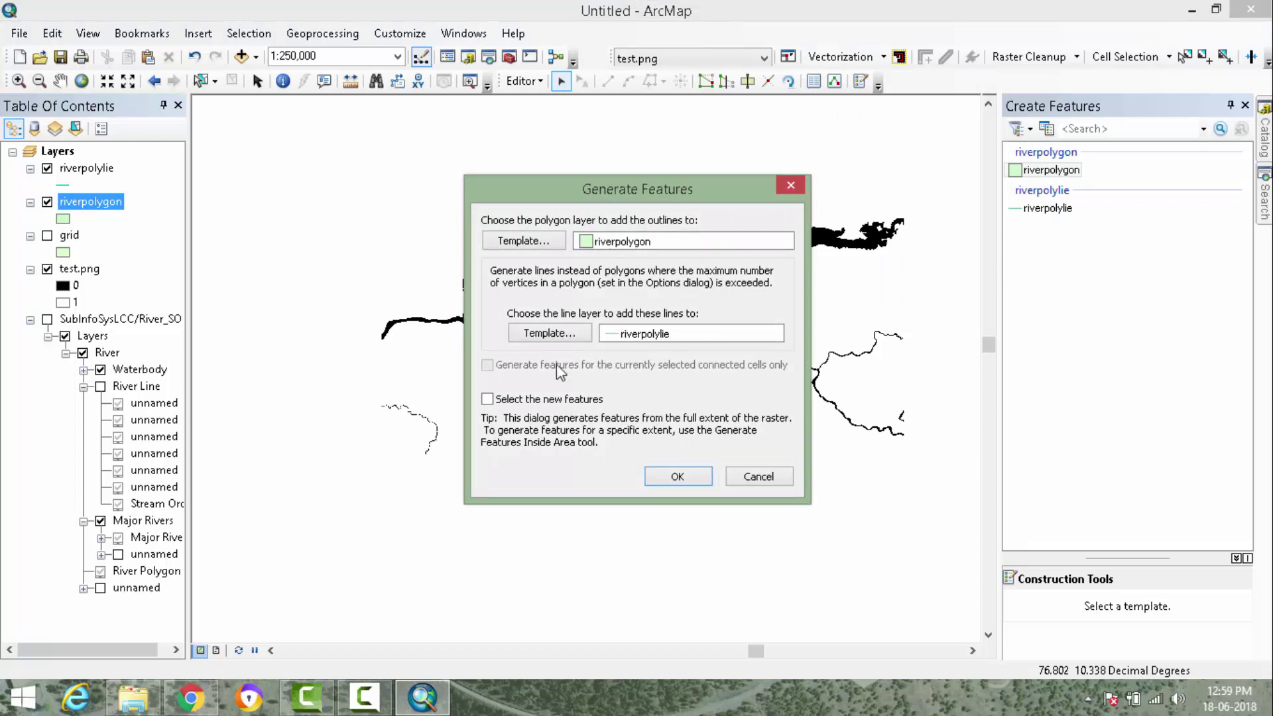
click(672, 479)
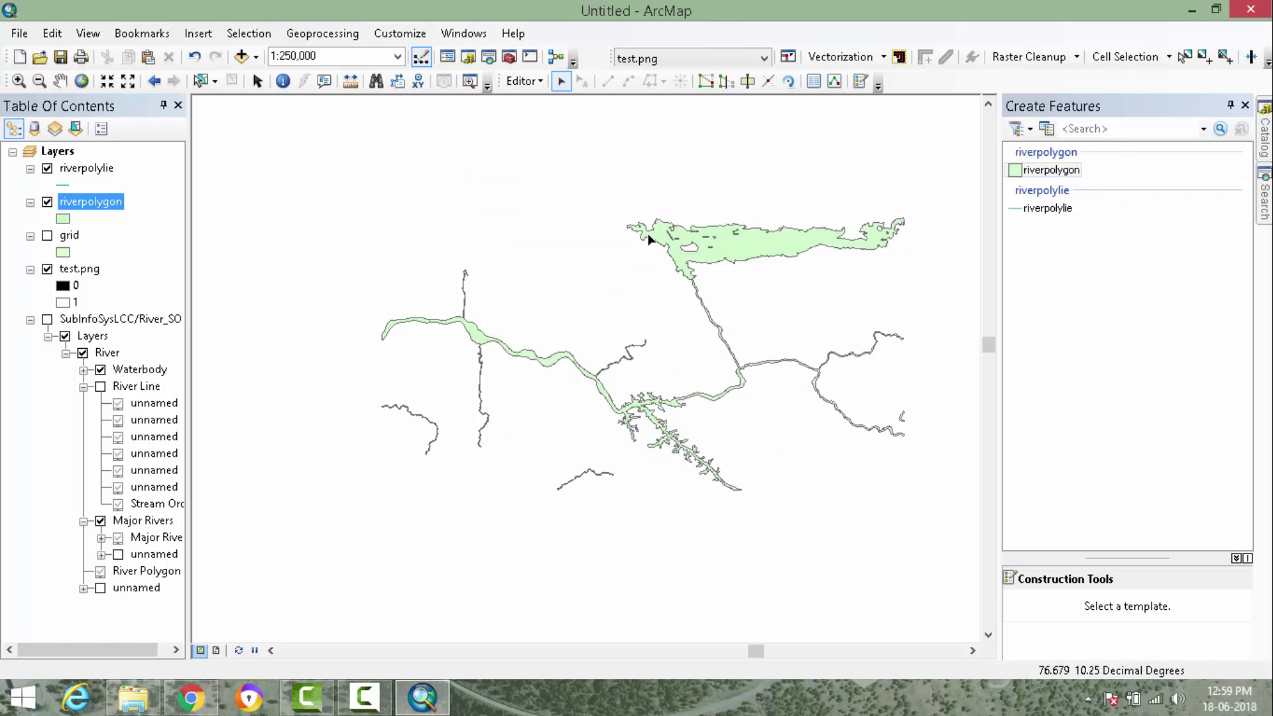
- Save the generated river edits and stop the editing session
click(525, 81)
click(542, 145)
click(528, 81)
click(542, 114)
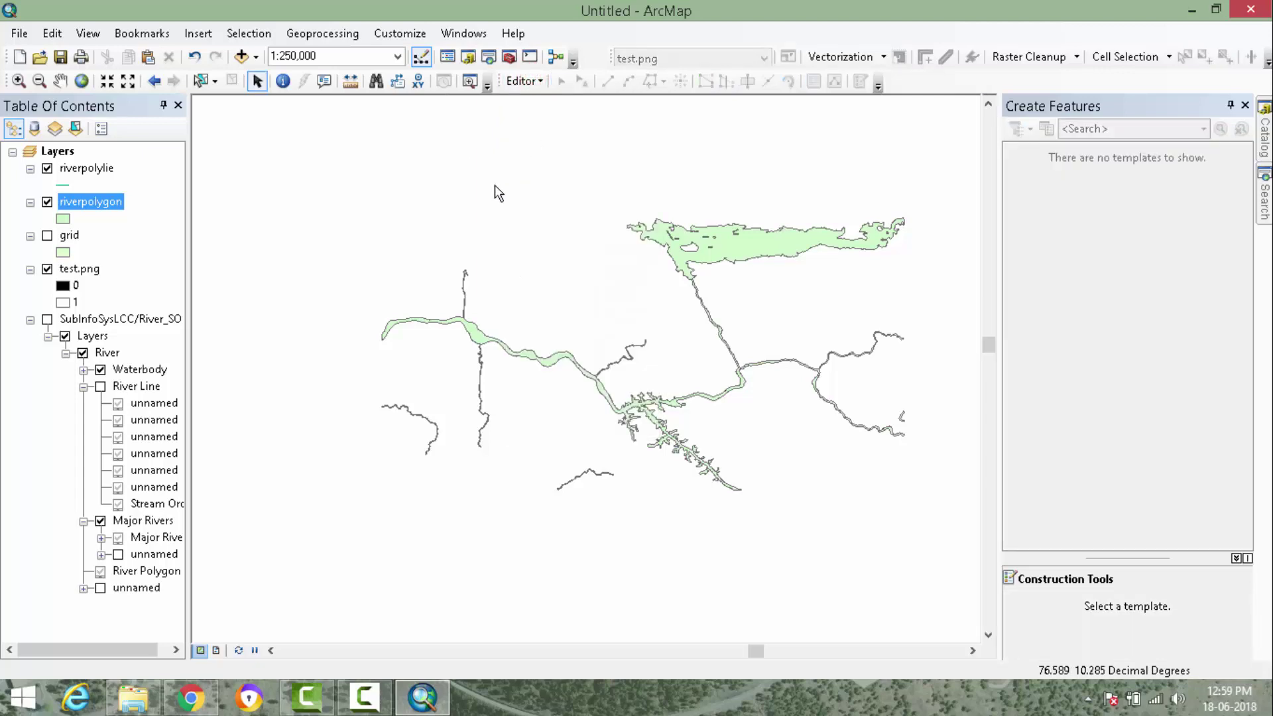
scroll(642, 293, down, 2)
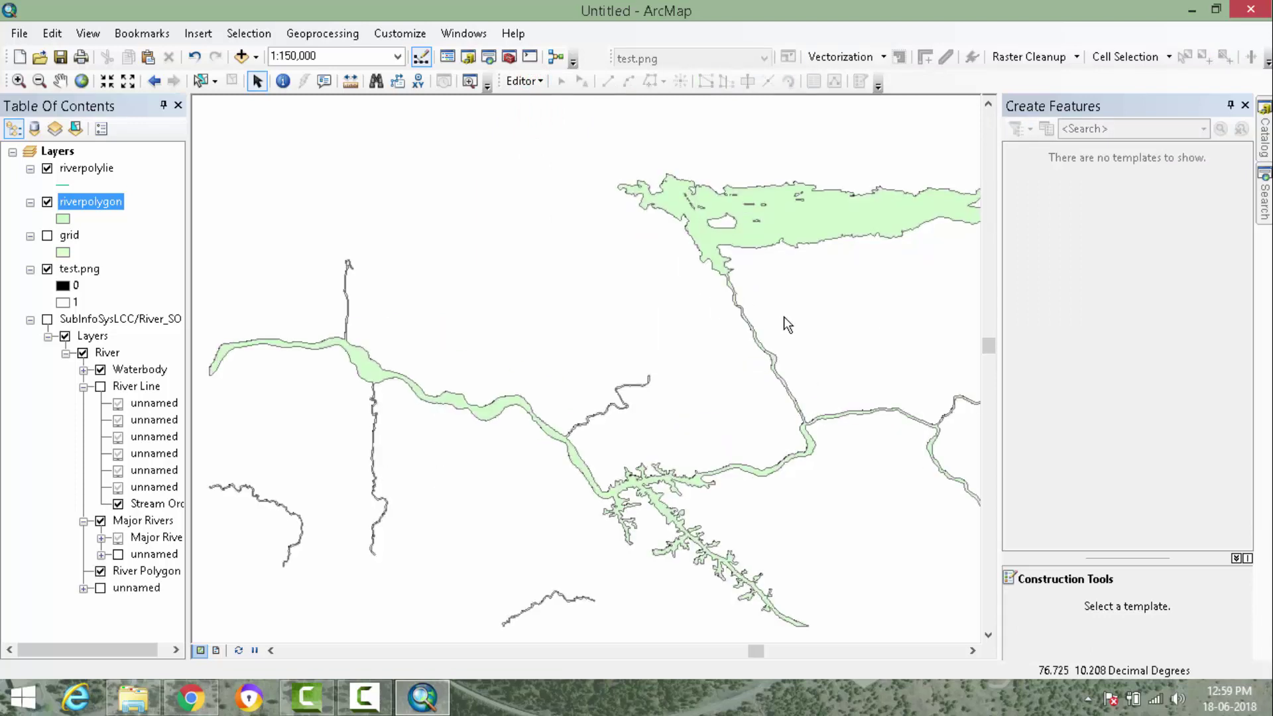
- Hide the test.png raster and open the riverpolygon attribute table
drag(786, 319, 730, 256)
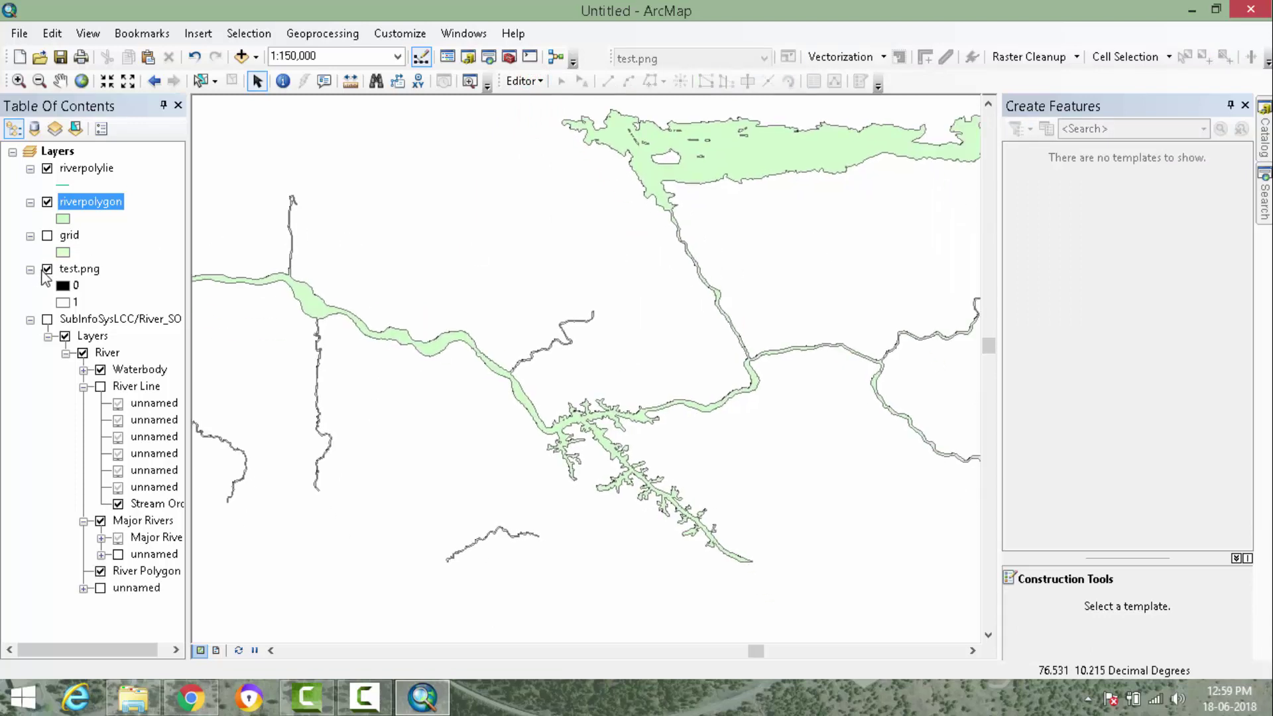
click(47, 270)
scroll(693, 322, down, 2)
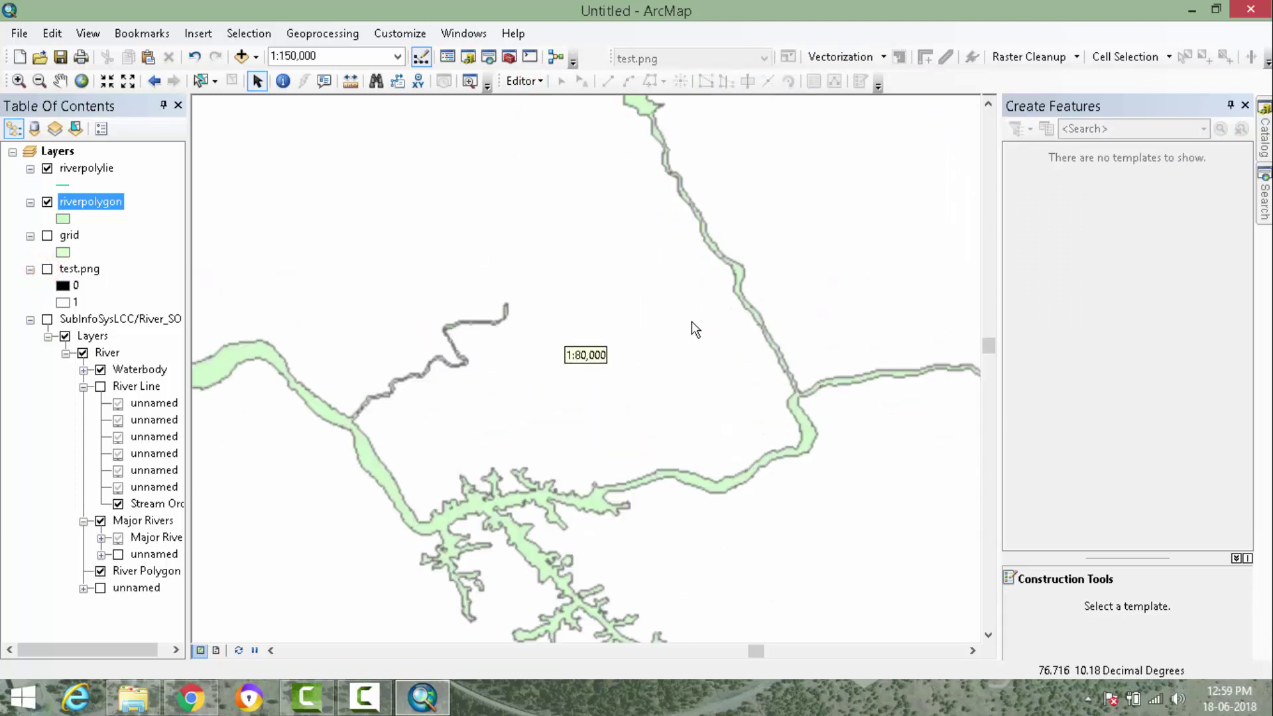
scroll(679, 382, up, 2)
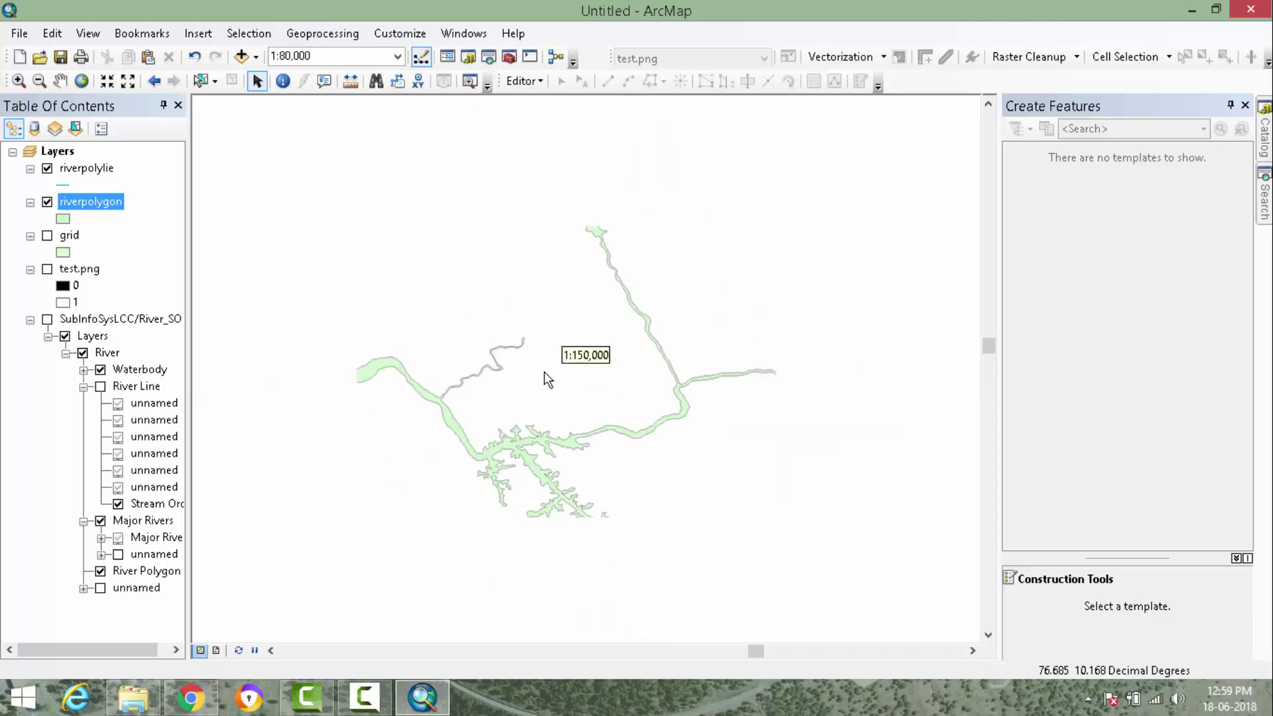
right_click(92, 202)
click(144, 257)
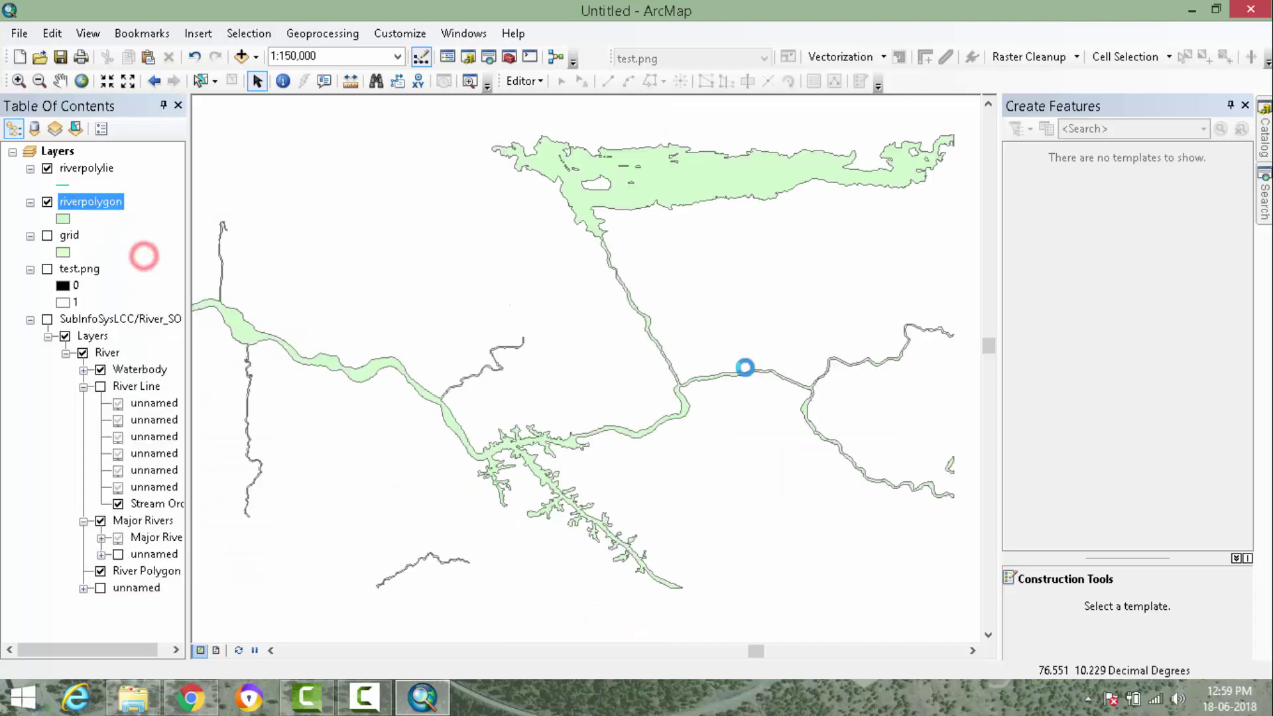